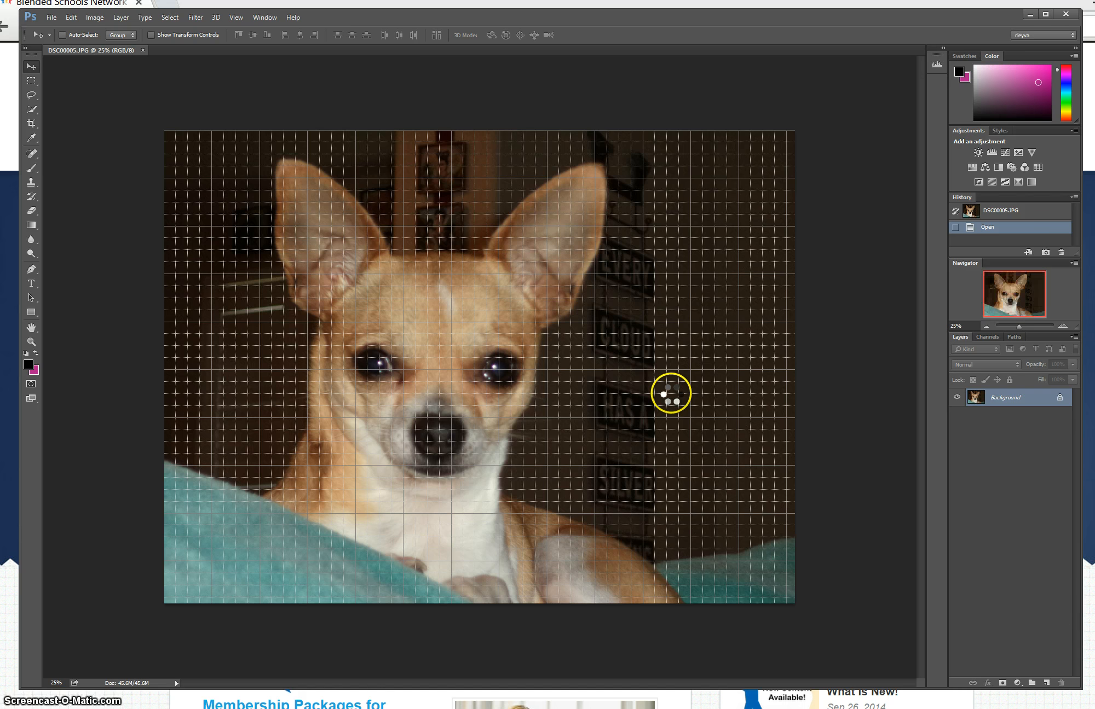
Step: Turn off the Extras display to hide the grid over the dog photo
click(241, 18)
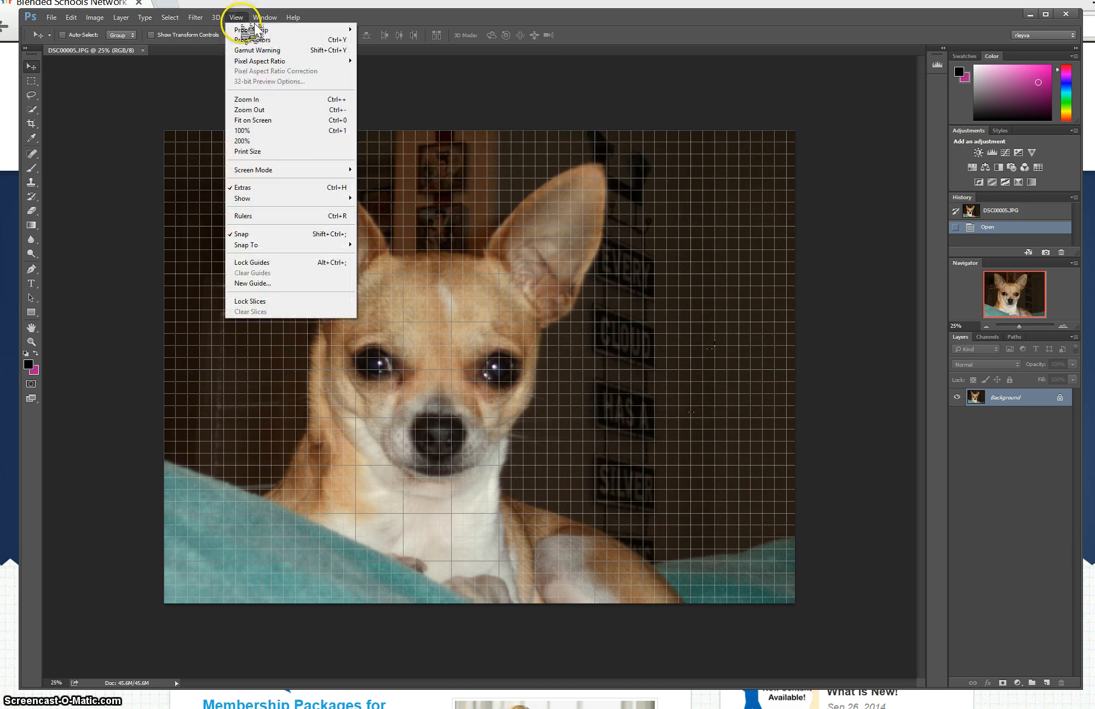
click(253, 188)
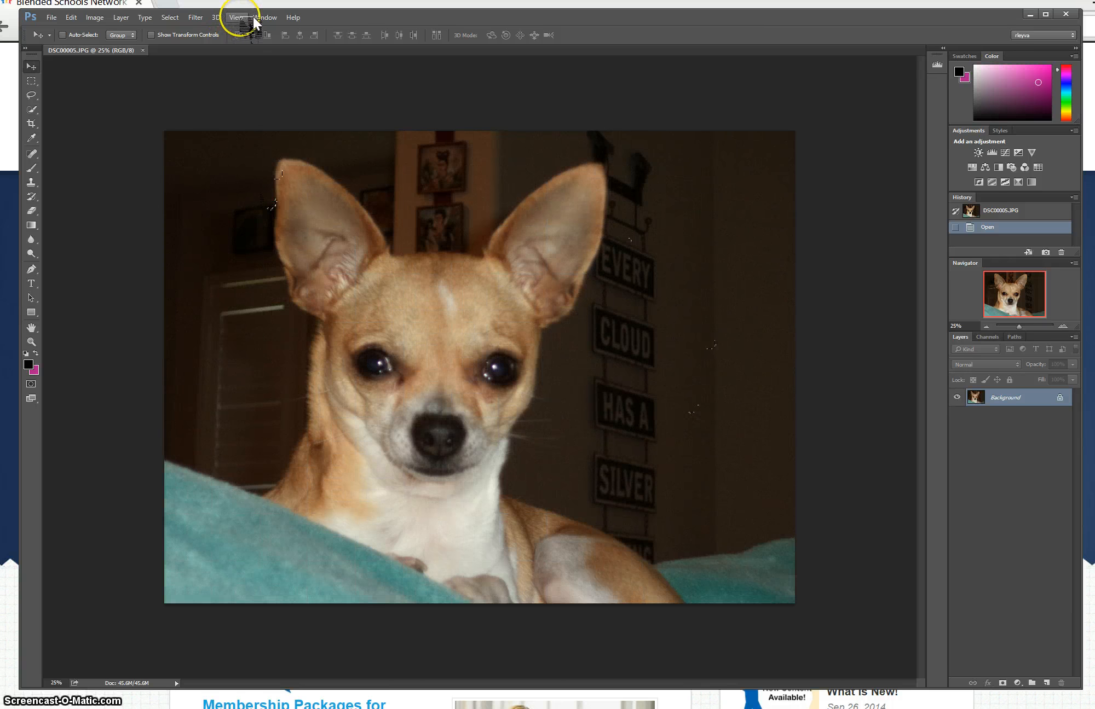
click(249, 18)
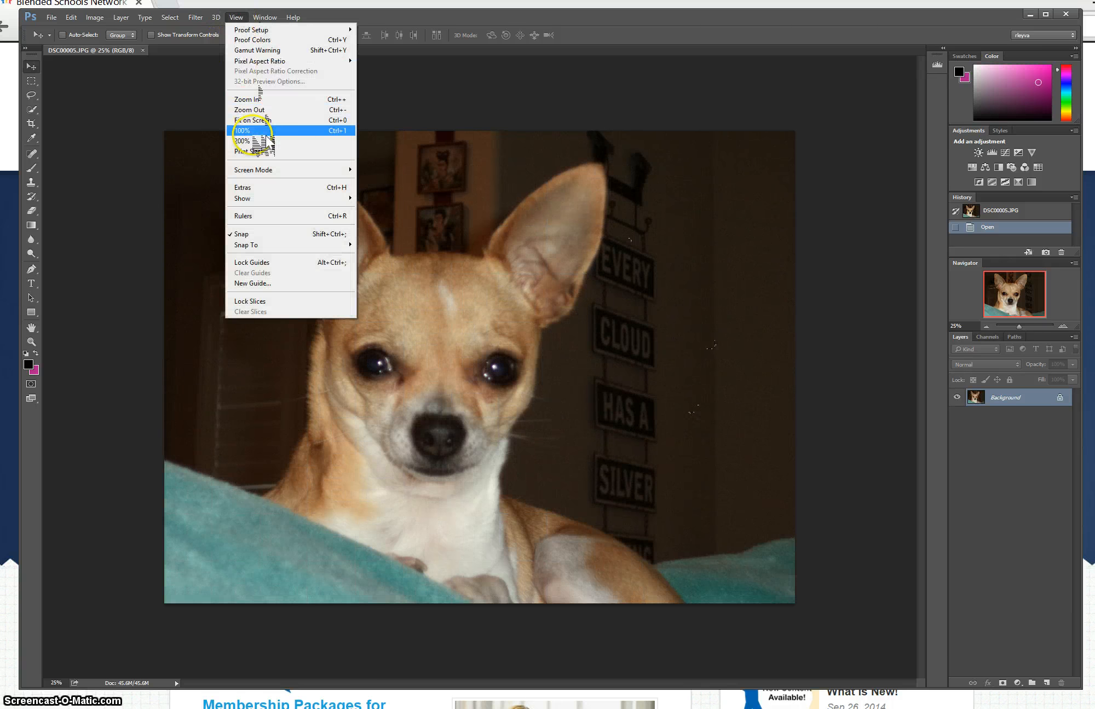
click(262, 110)
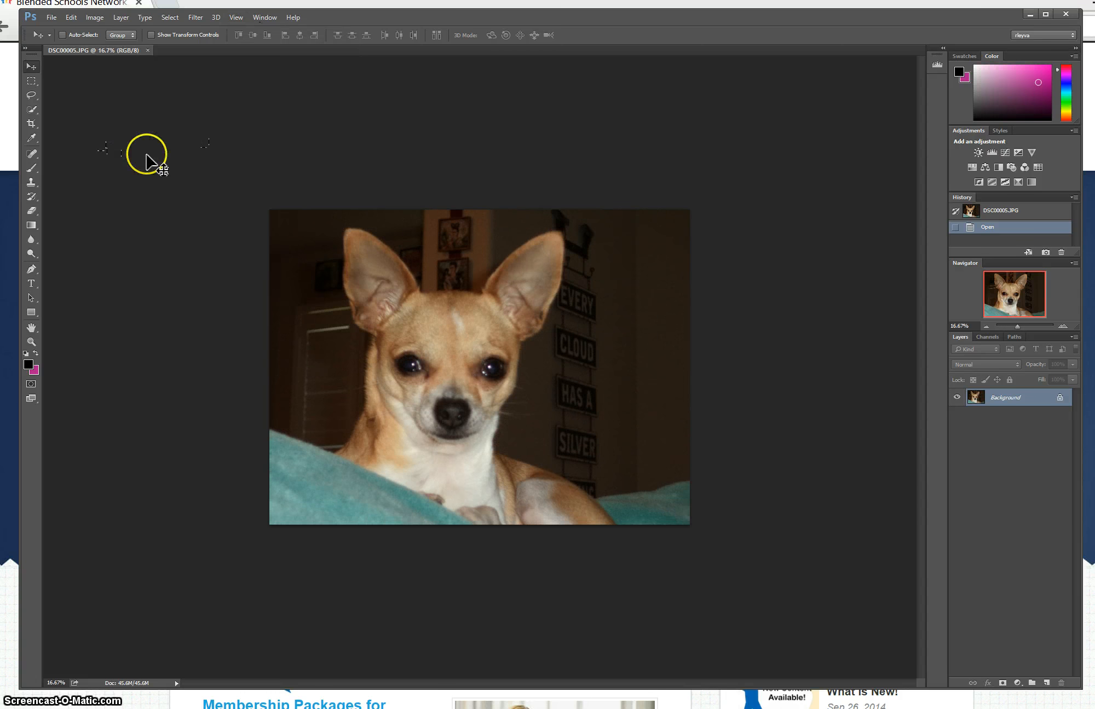
Step: Convert the locked Background into a regular layer named "violet"
right_click(1025, 400)
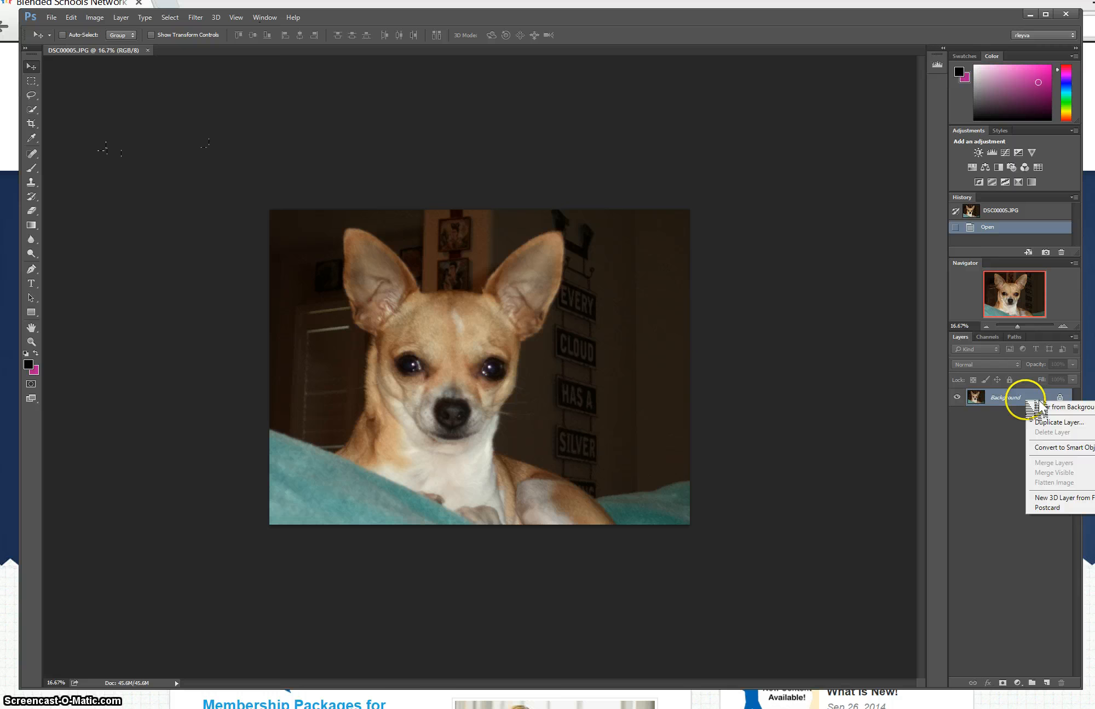
click(1076, 408)
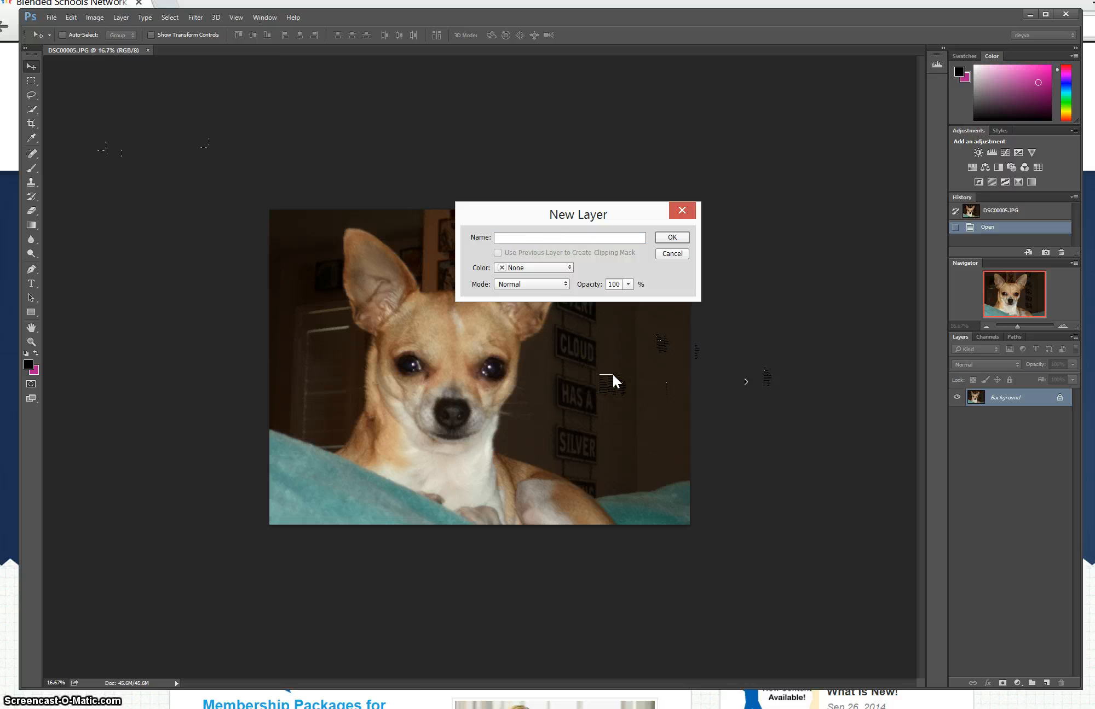
click(530, 237)
text(violet)
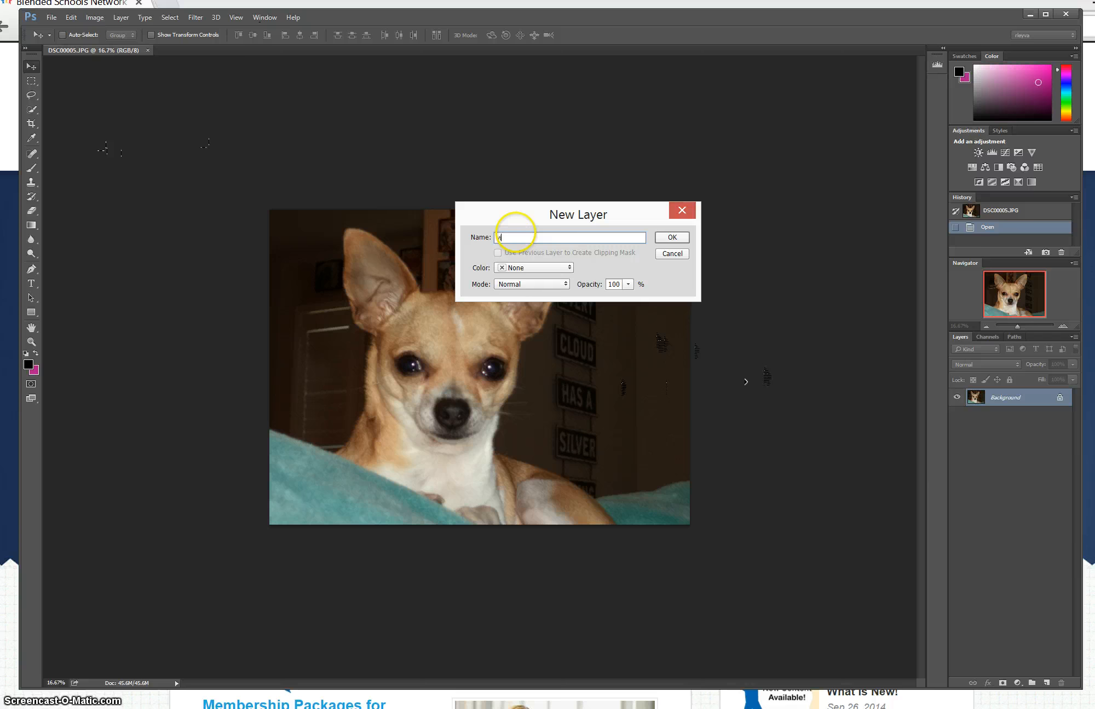
click(687, 237)
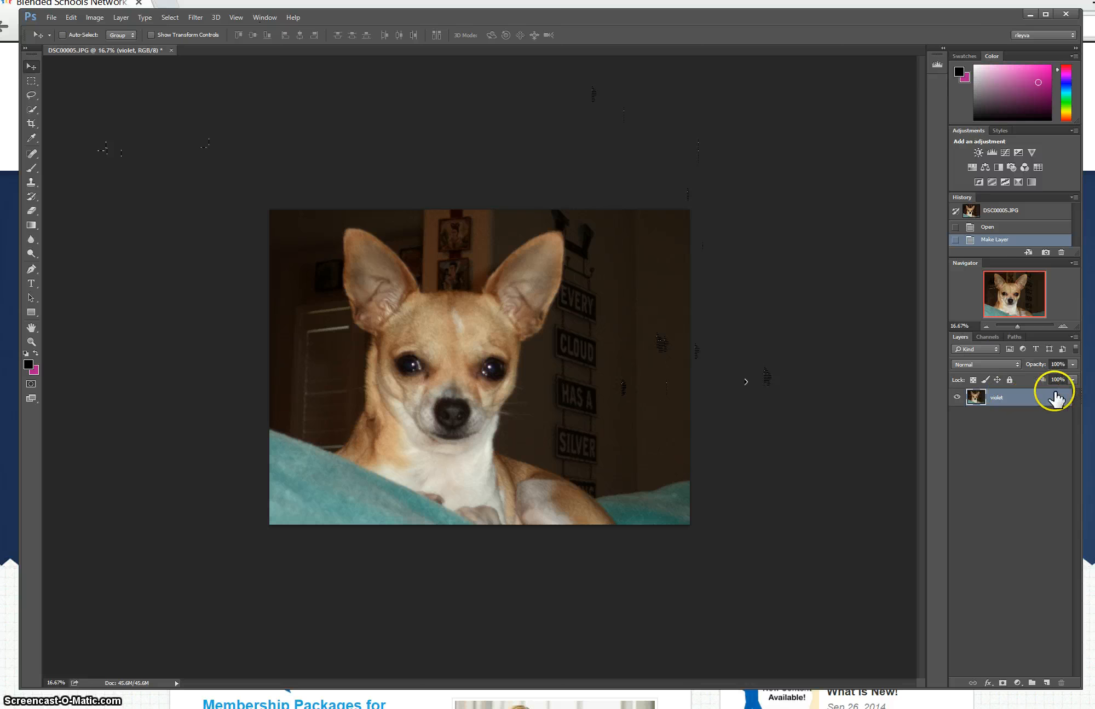
Step: Toggle the violet layer's visibility off and on, and lock and unlock all of its properties twice
click(956, 398)
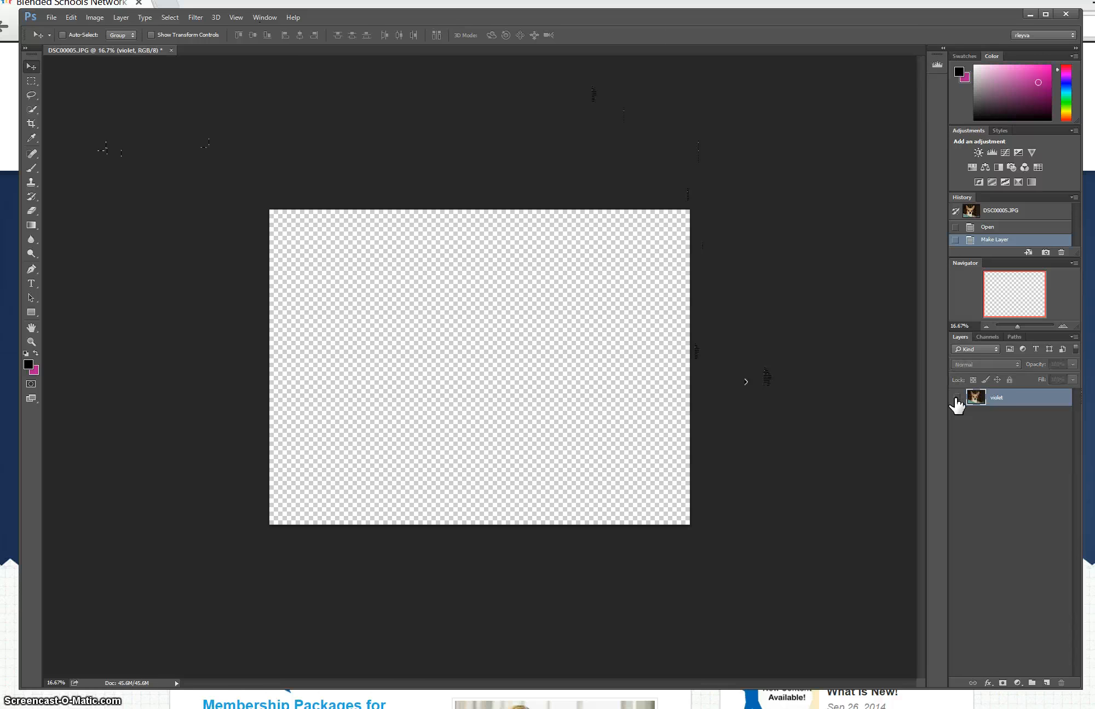
click(956, 398)
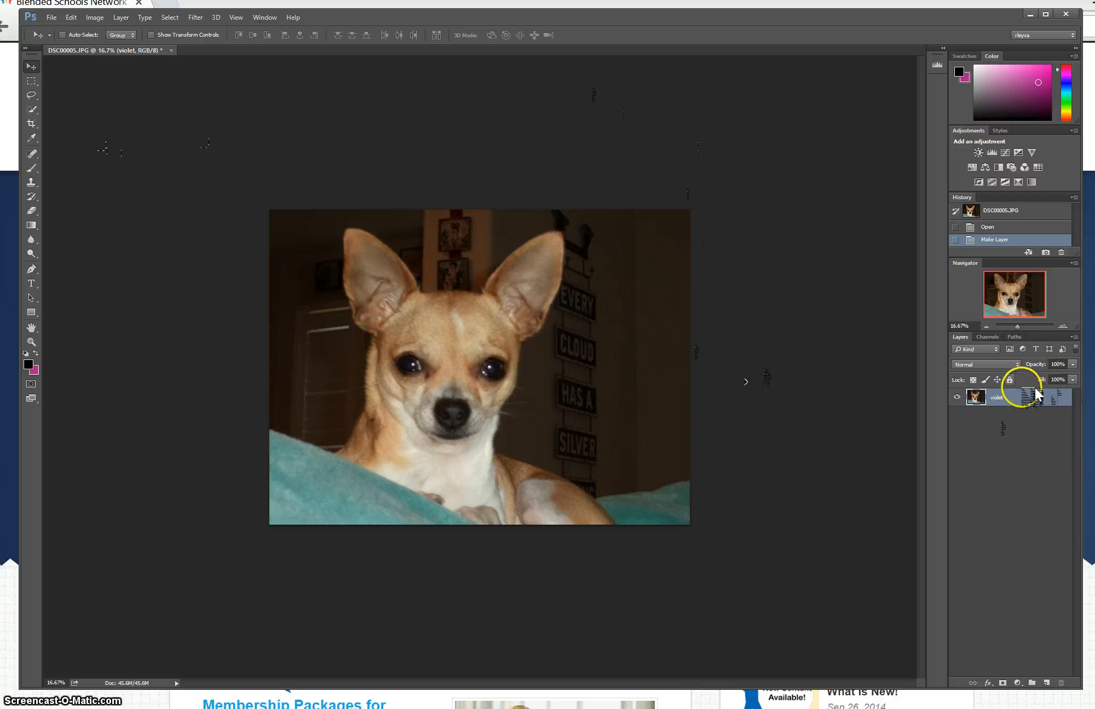
click(1009, 379)
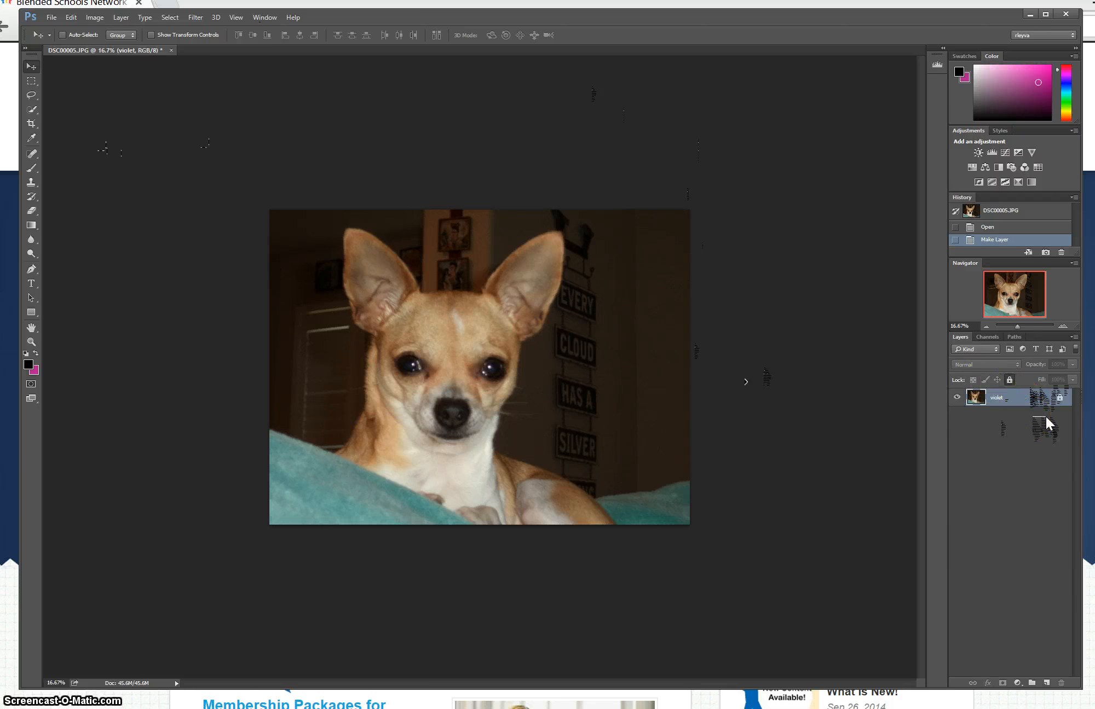
click(1059, 397)
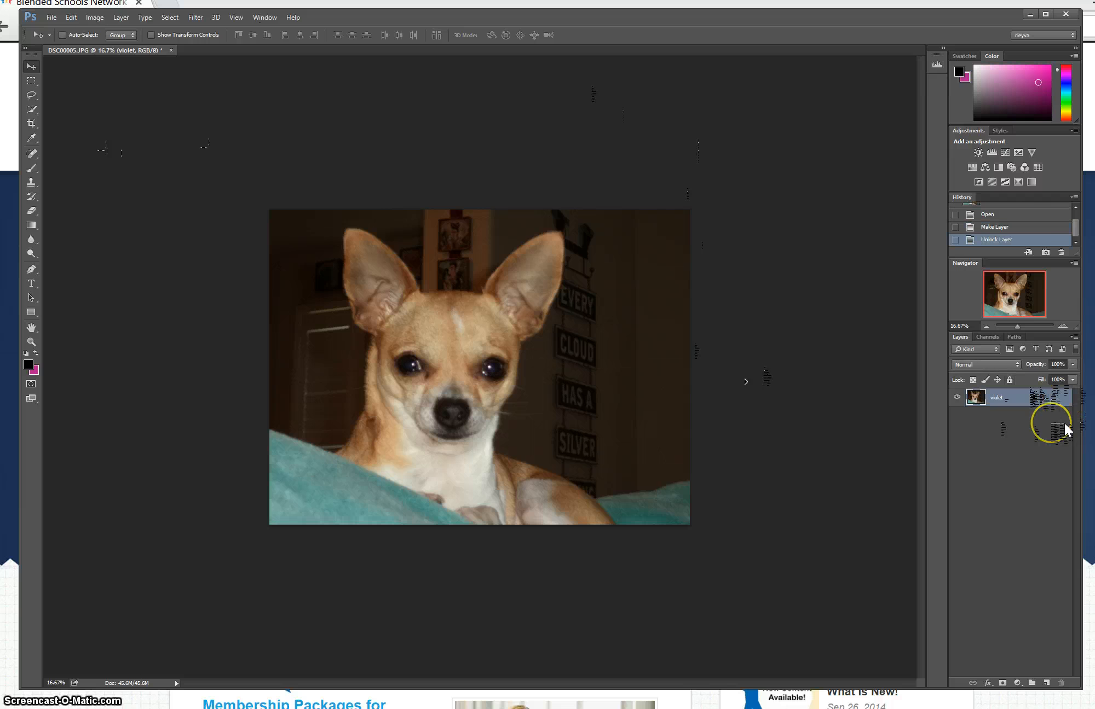
click(1010, 380)
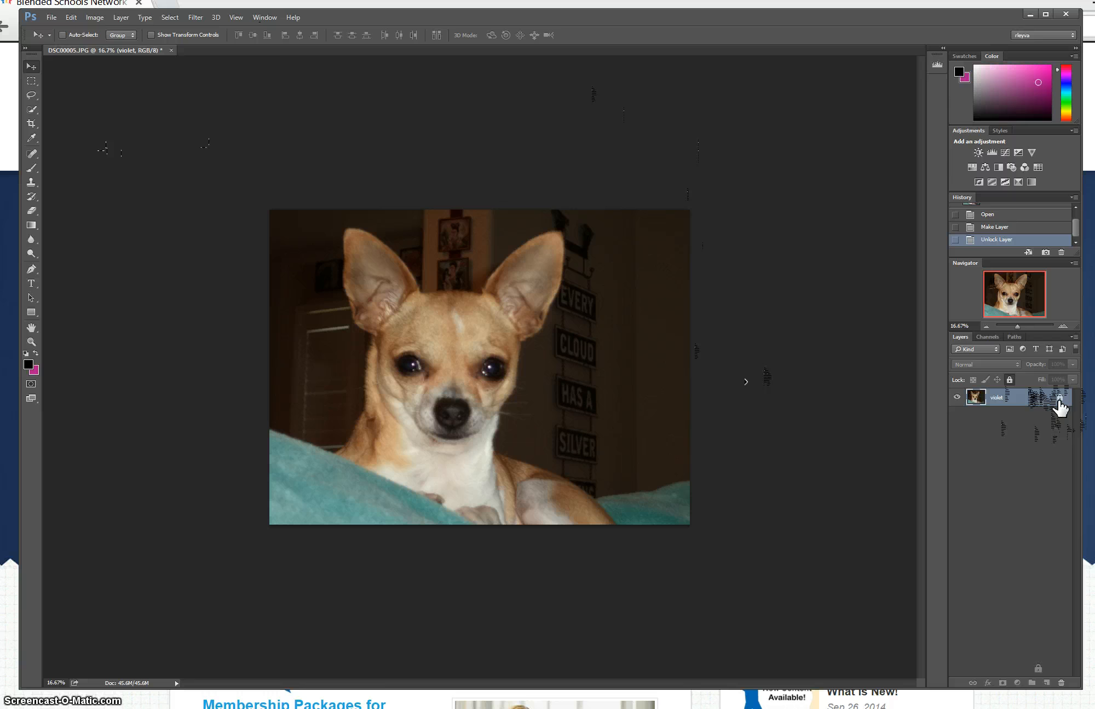
drag(1059, 399, 1062, 683)
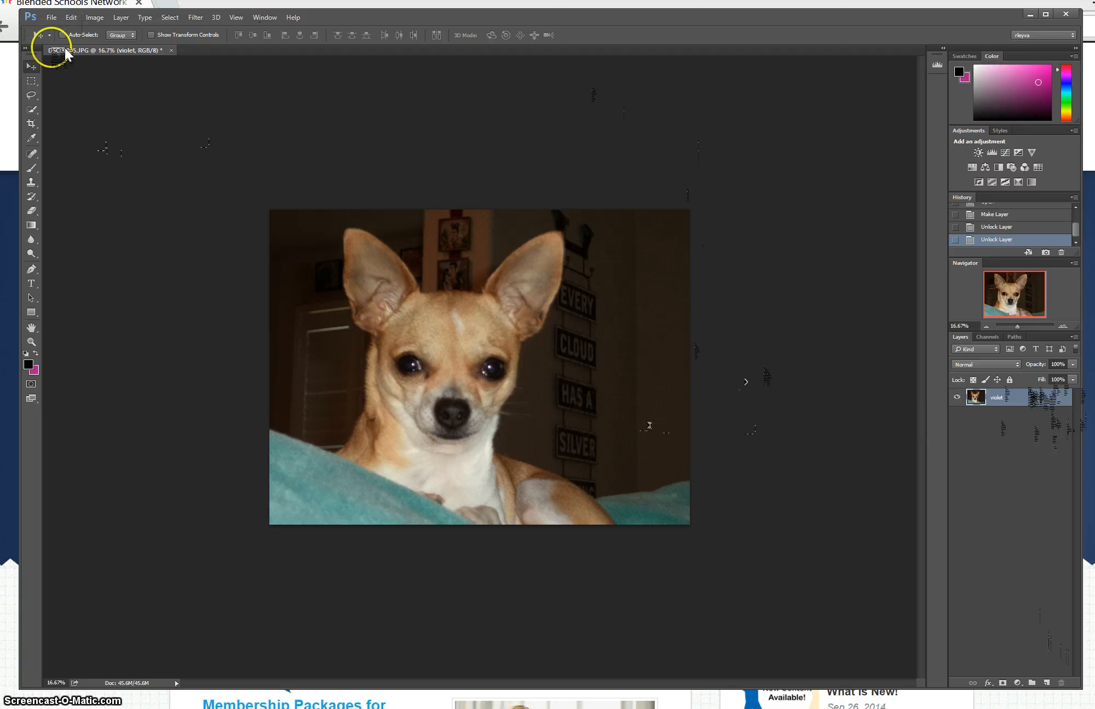
Step: Select the dog's head, ears, chest and body with the Quick Selection tool
click(50, 96)
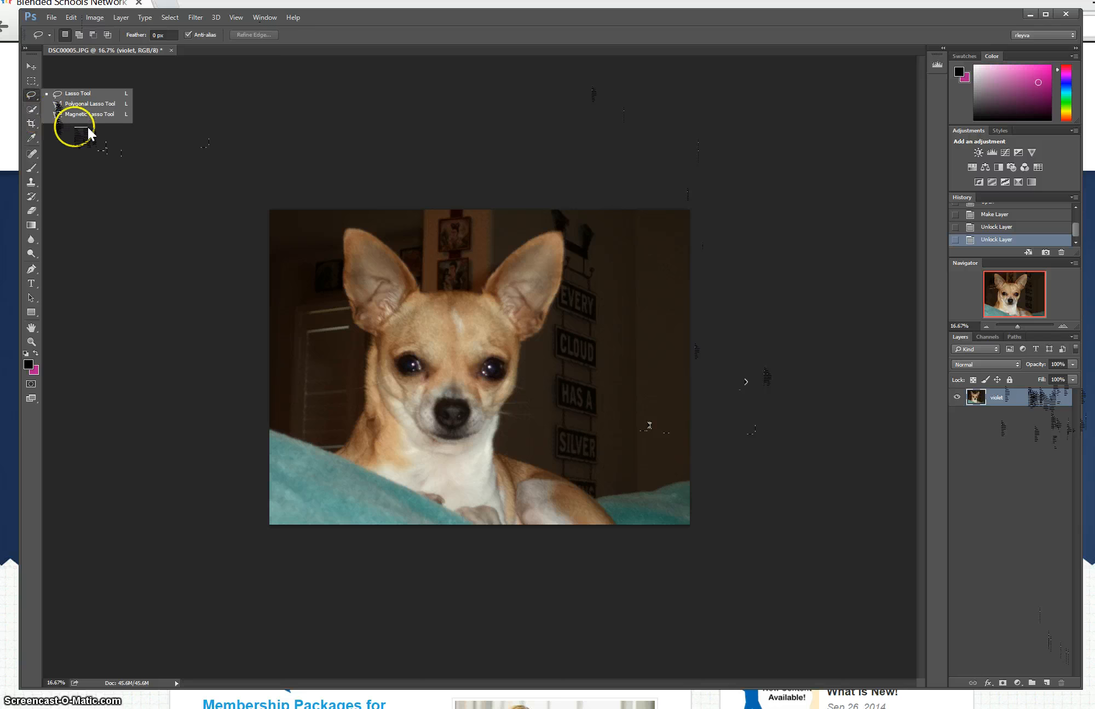
right_click(71, 129)
click(50, 112)
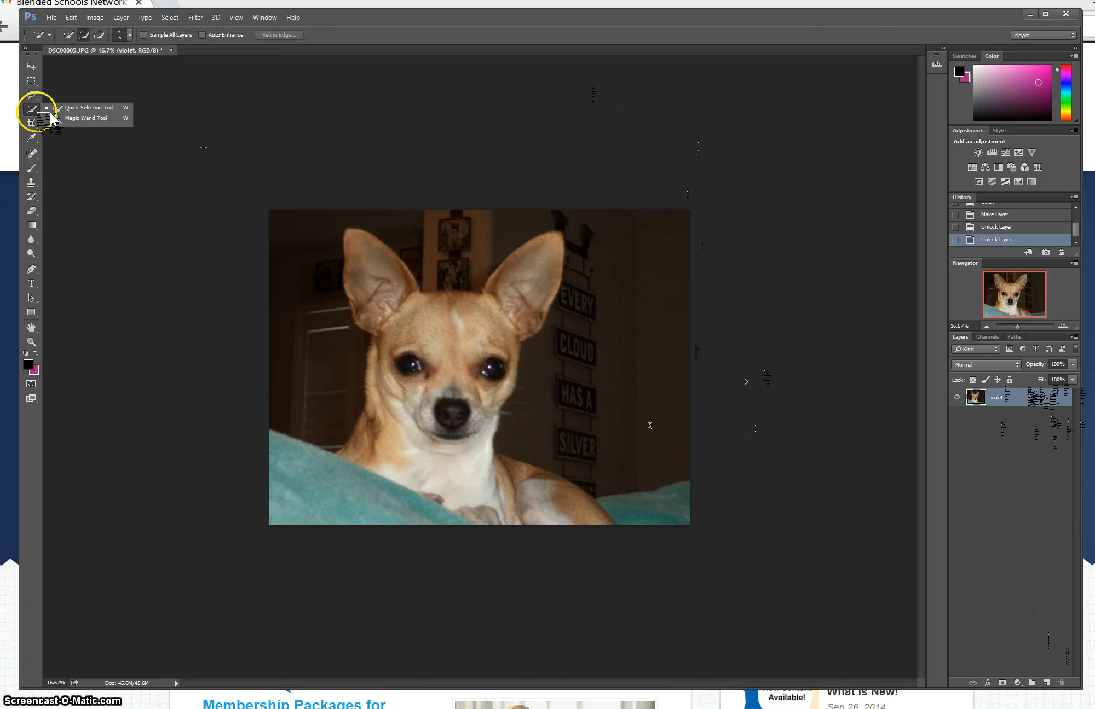
click(98, 112)
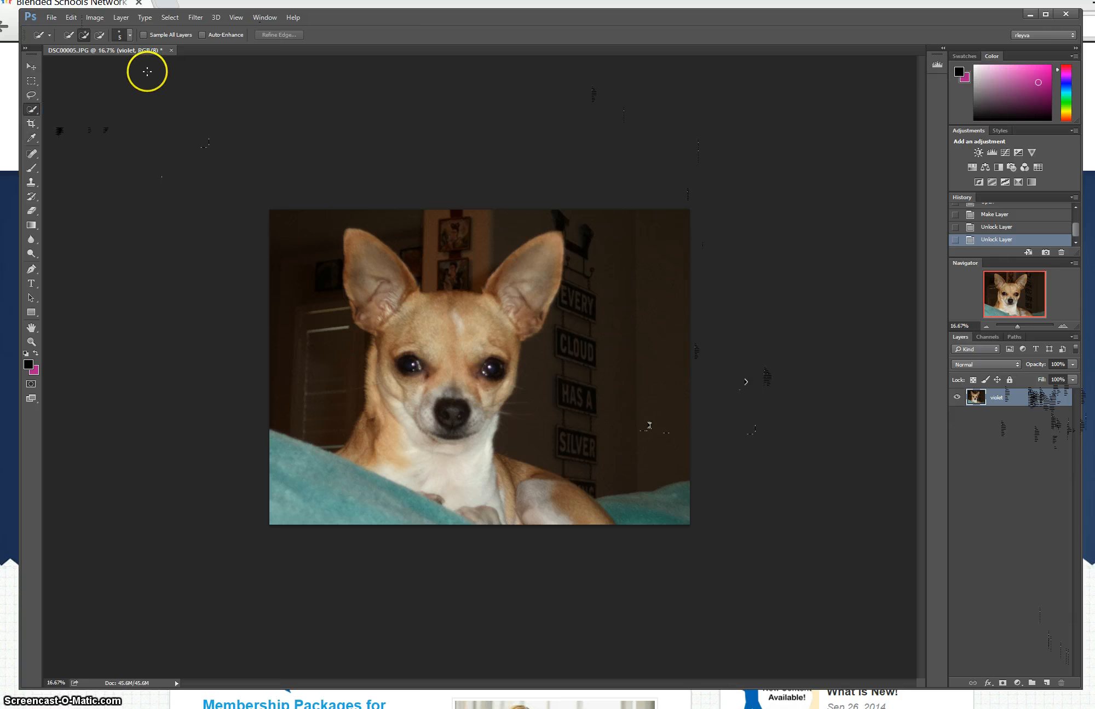
click(130, 35)
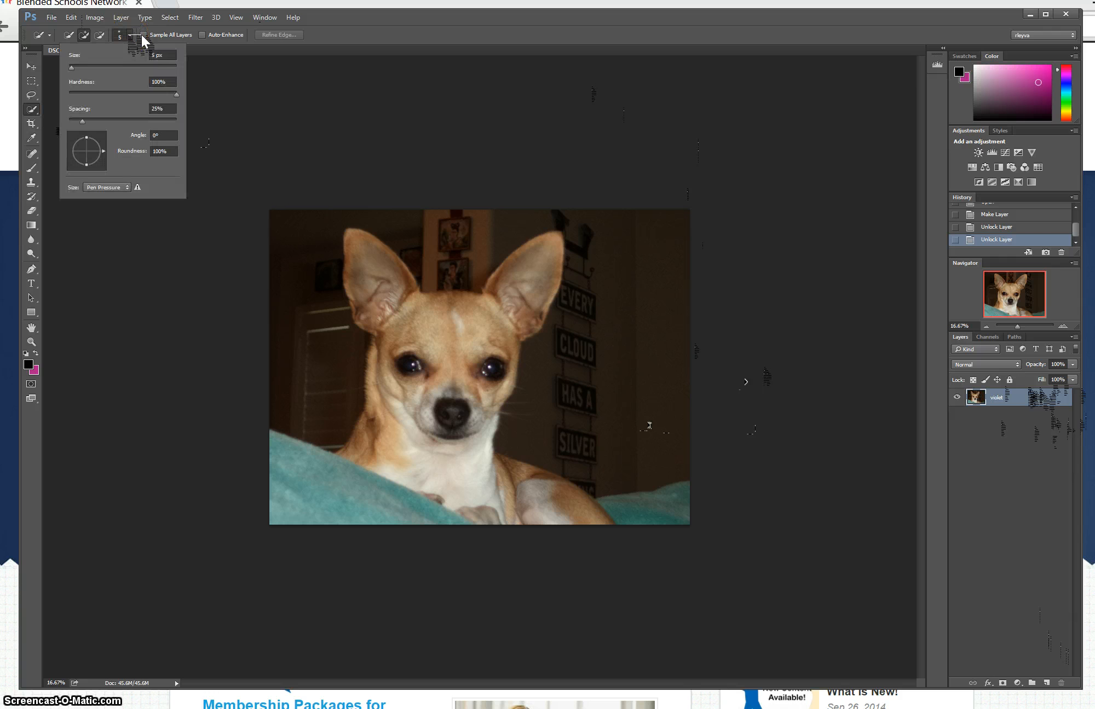
click(196, 84)
click(342, 450)
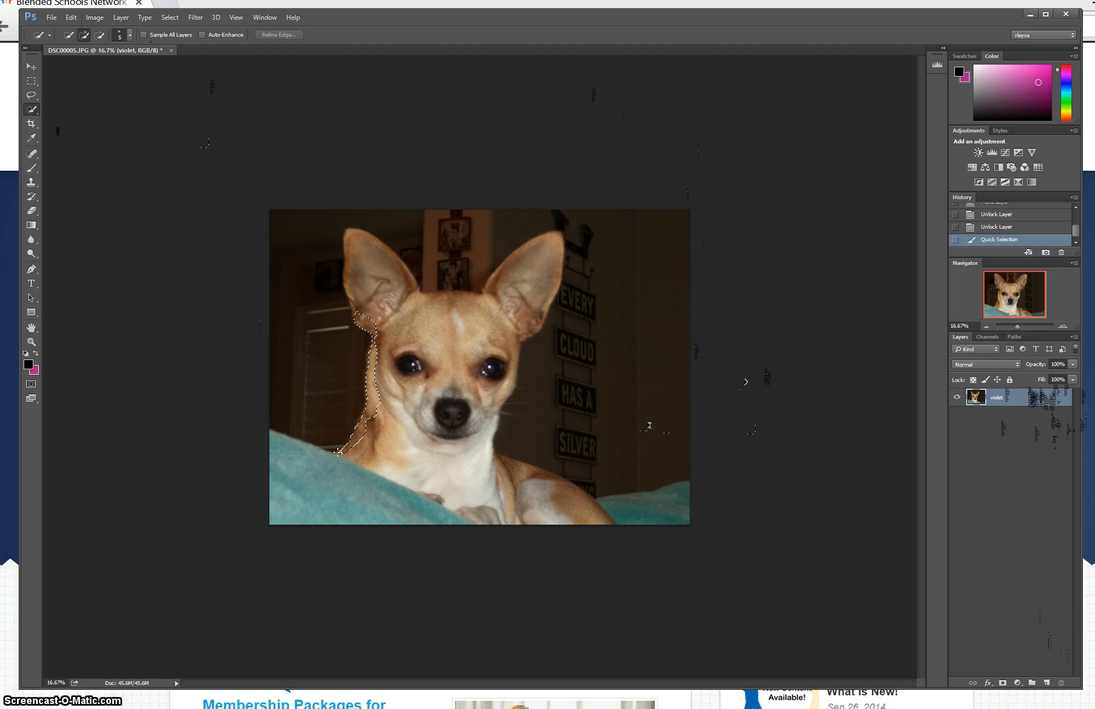
mouse_move(353, 274)
mouse_down()
mouse_move(344, 250)
mouse_move(405, 298)
mouse_move(491, 323)
mouse_move(518, 313)
mouse_move(539, 251)
mouse_move(487, 394)
mouse_up()
click(485, 494)
click(488, 497)
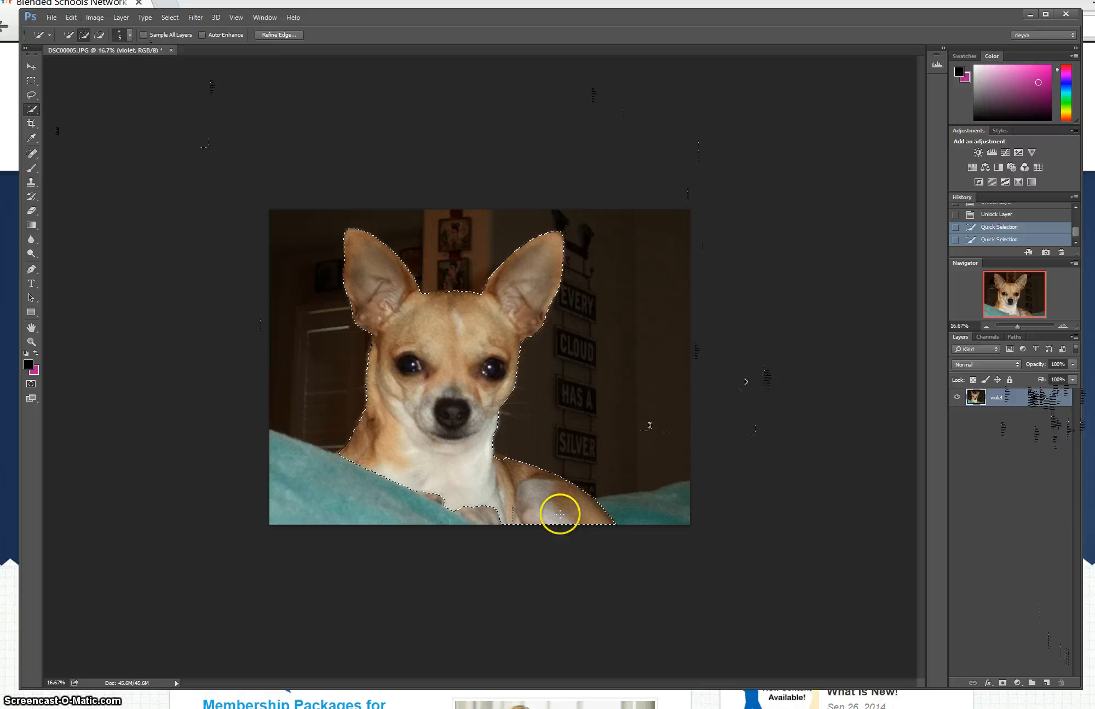
Step: Add the dog's front paws to the selection and subtract the teal blanket from it
click(494, 517)
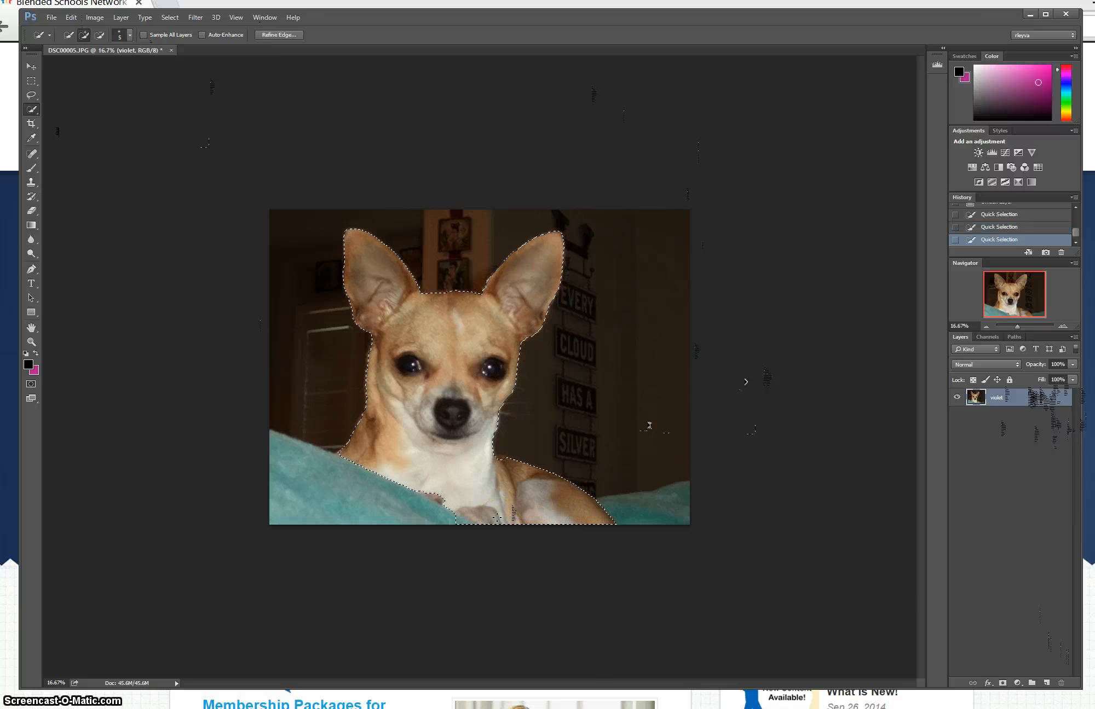
click(496, 517)
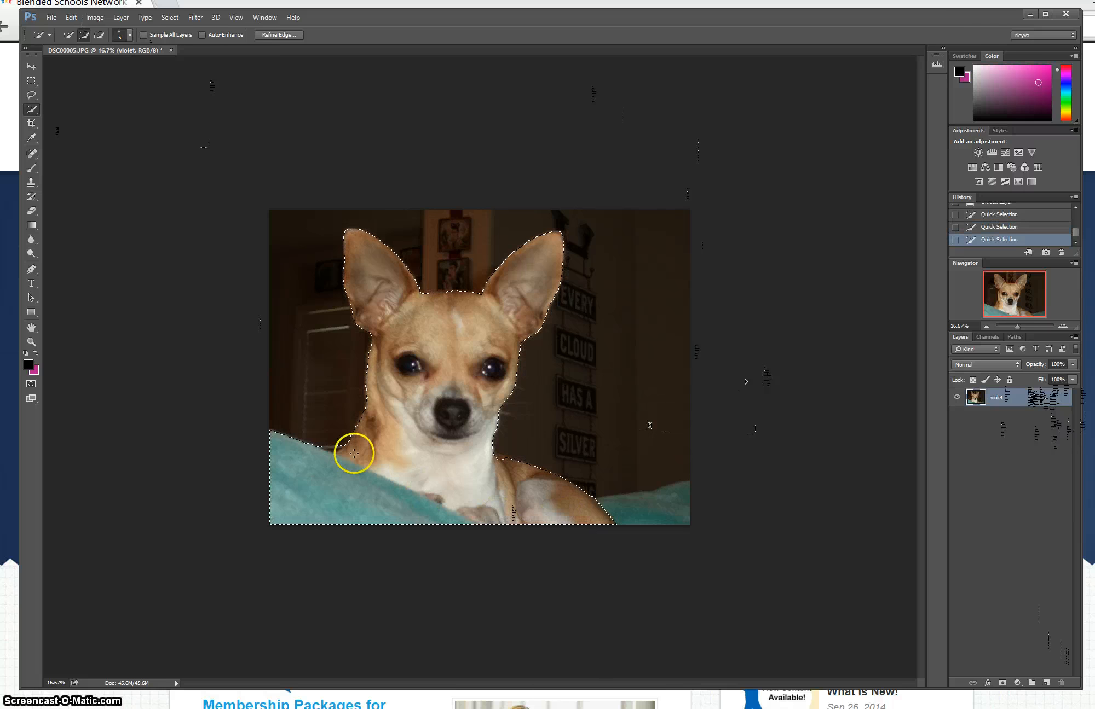
click(99, 35)
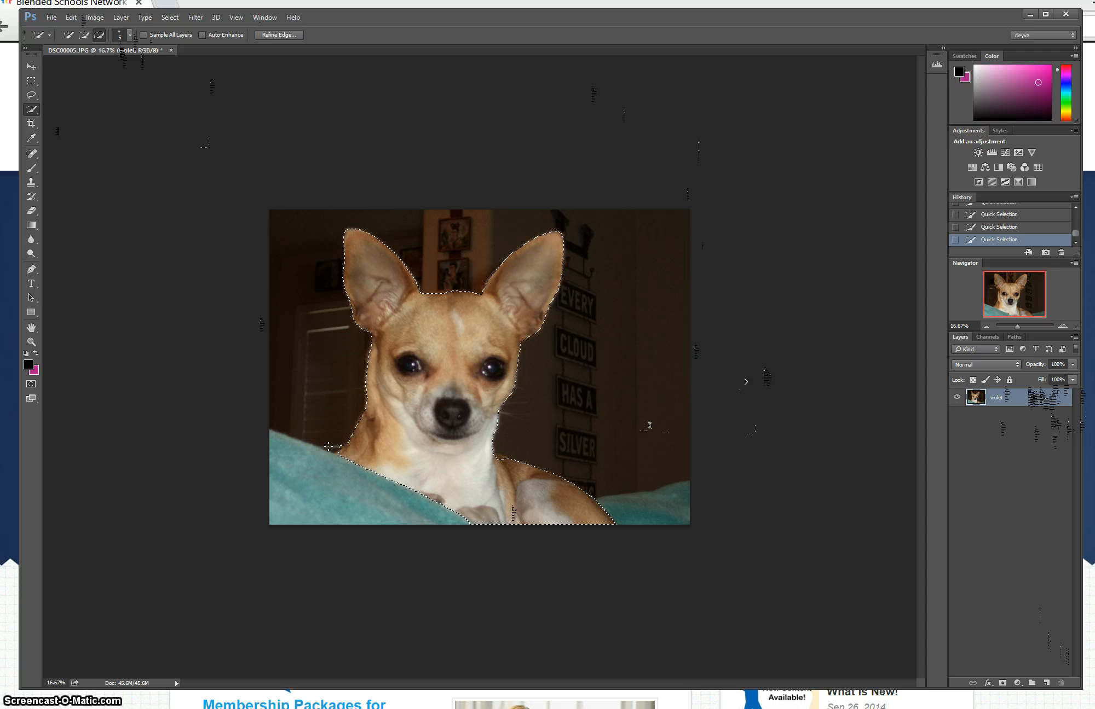
key(ctrl+z)
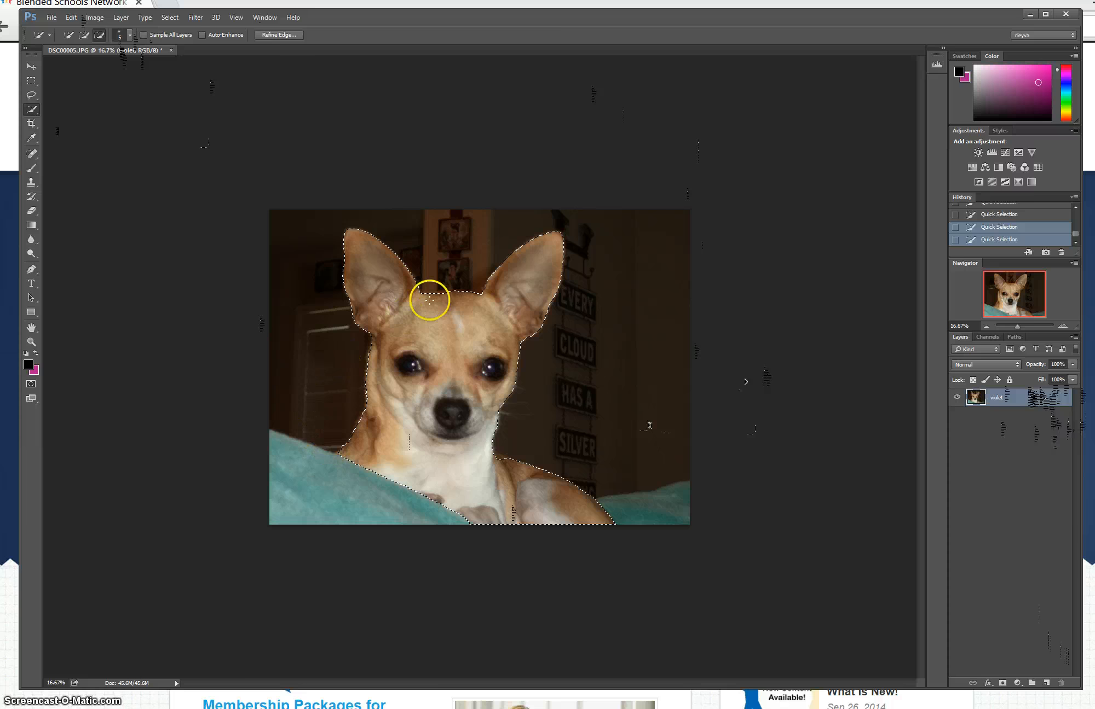
key(ctrl+z)
Step: Invert the selection and delete the background around the dog
click(183, 20)
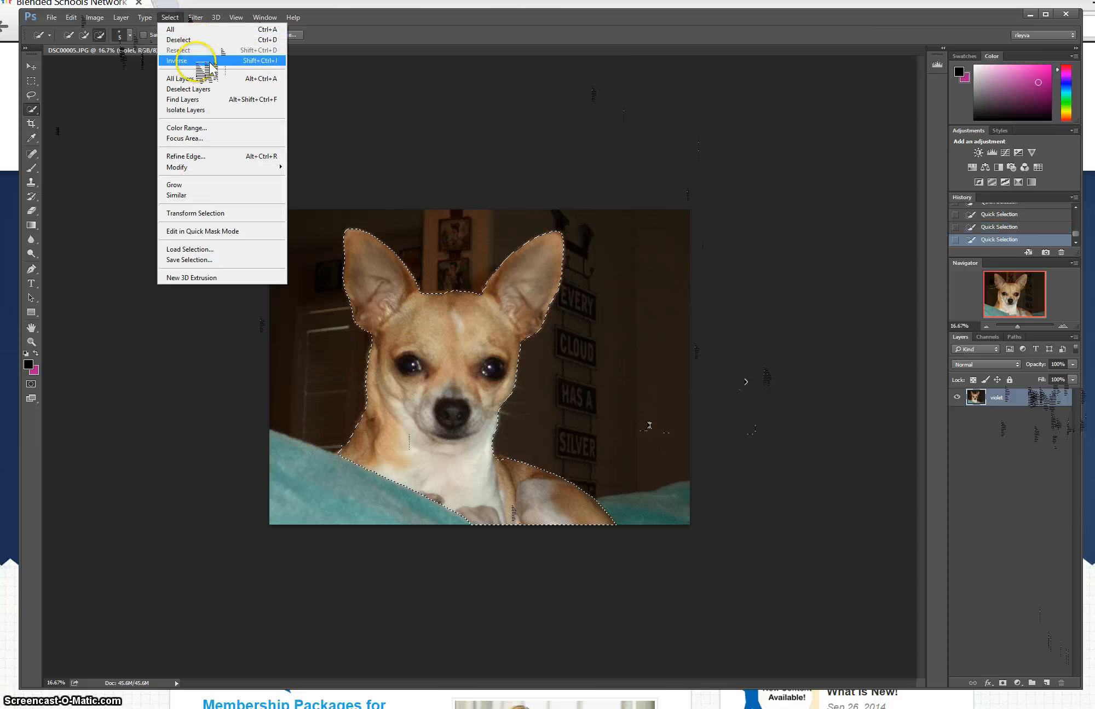
click(167, 61)
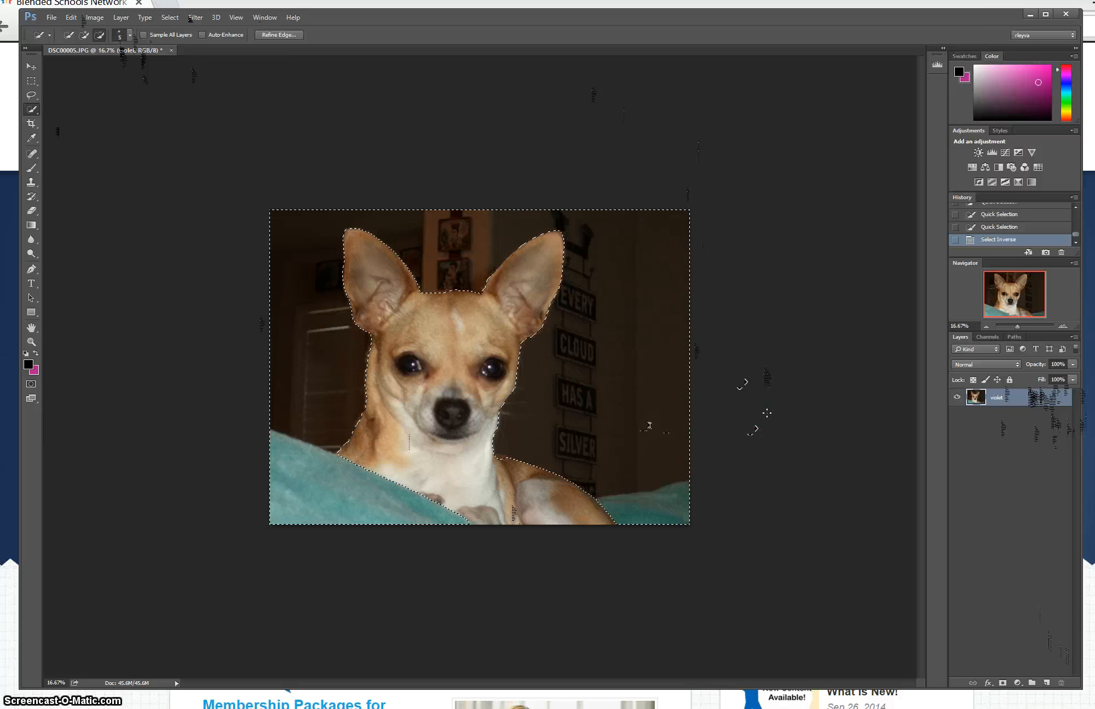
key(Delete)
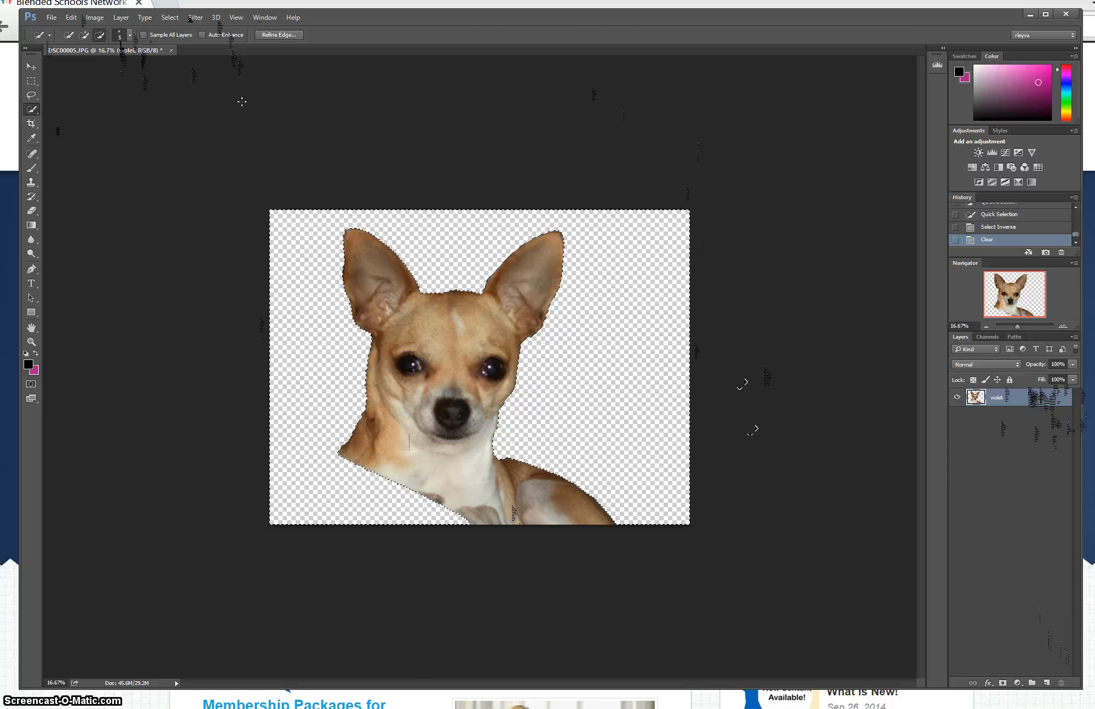
Step: Place hollybackground.jpg from the Downloads folder into the document as a linked file
click(55, 17)
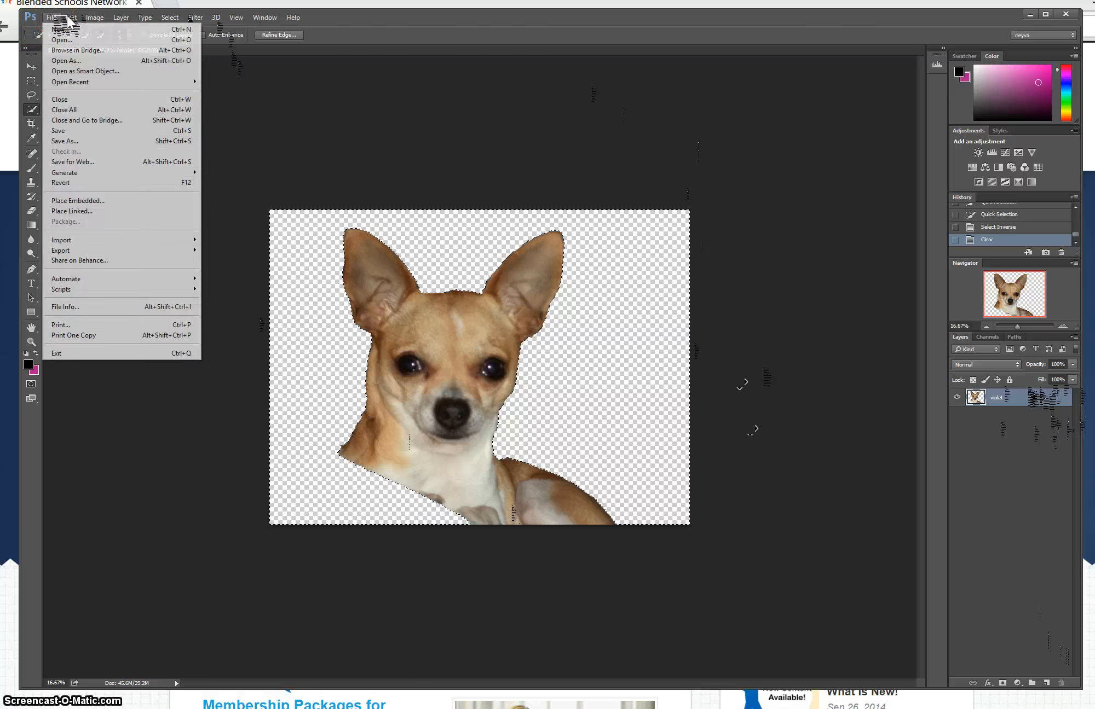
click(71, 17)
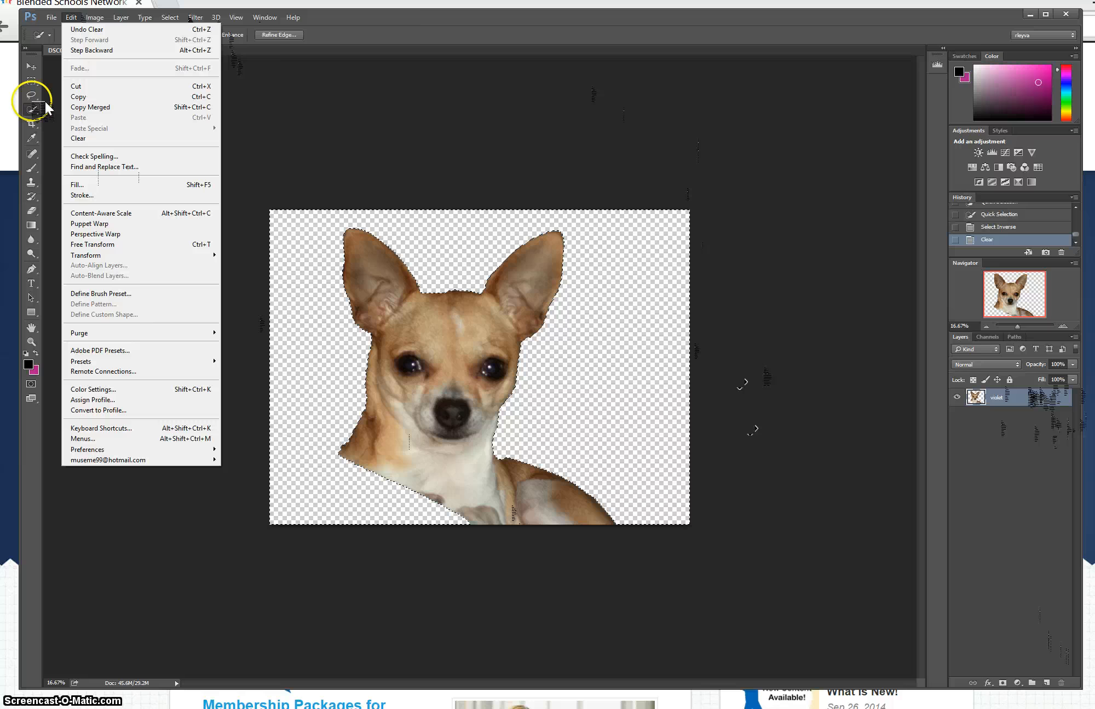
click(52, 17)
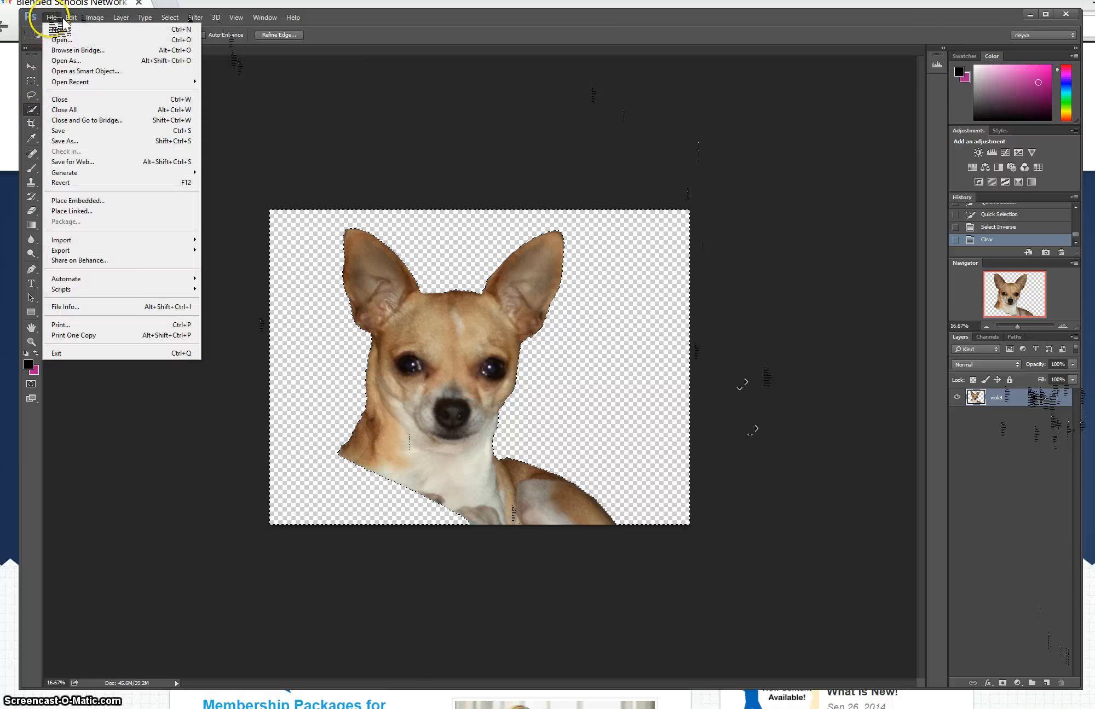
click(90, 211)
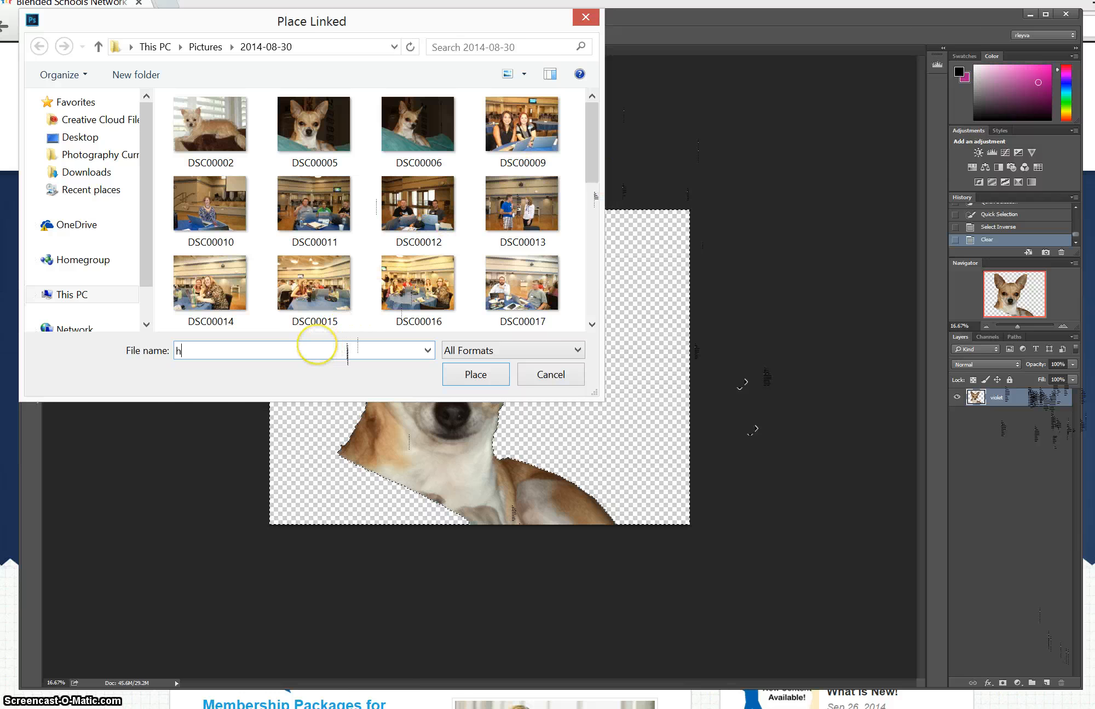
key(BackSpace)
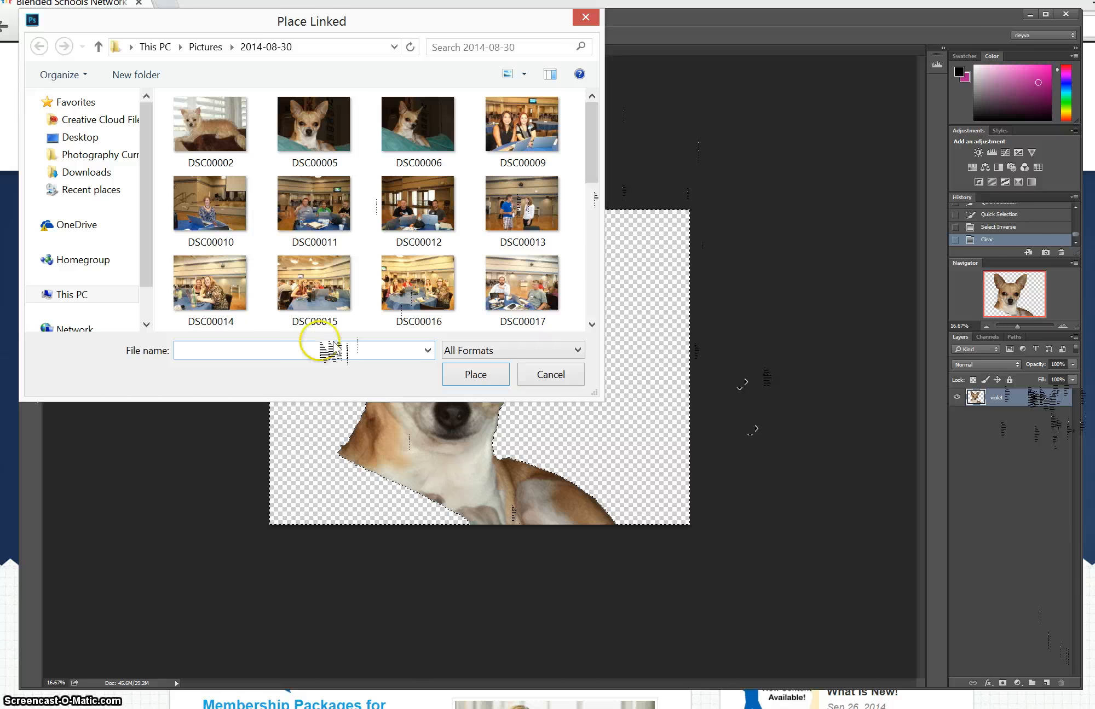
click(71, 172)
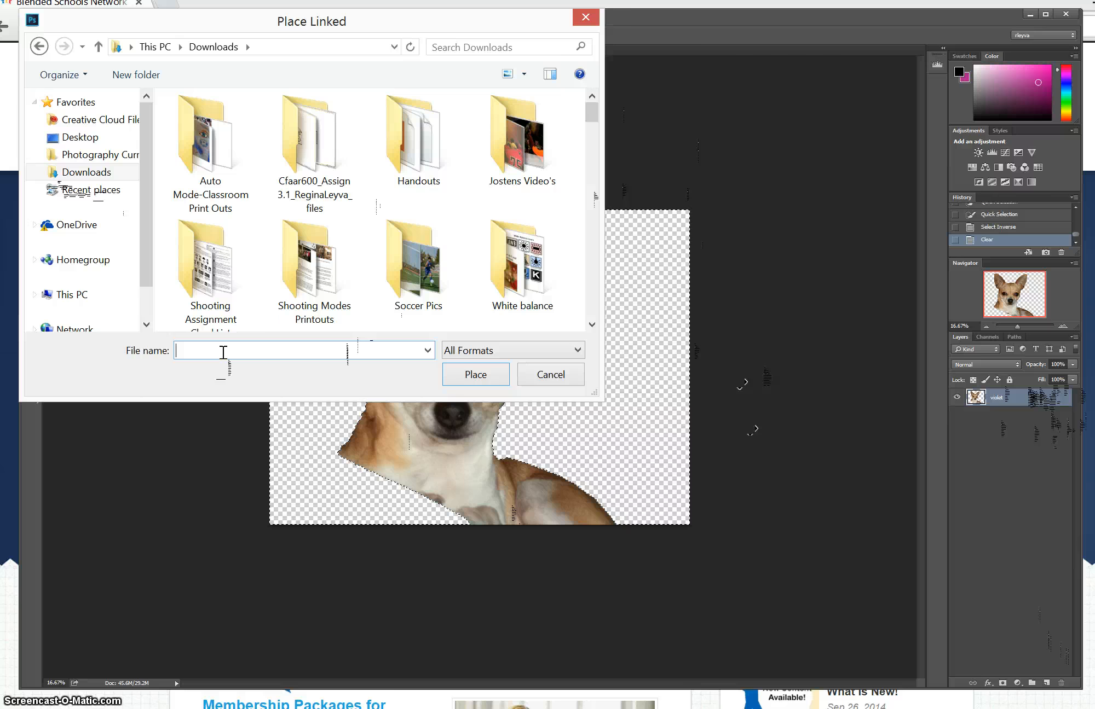
text(ho)
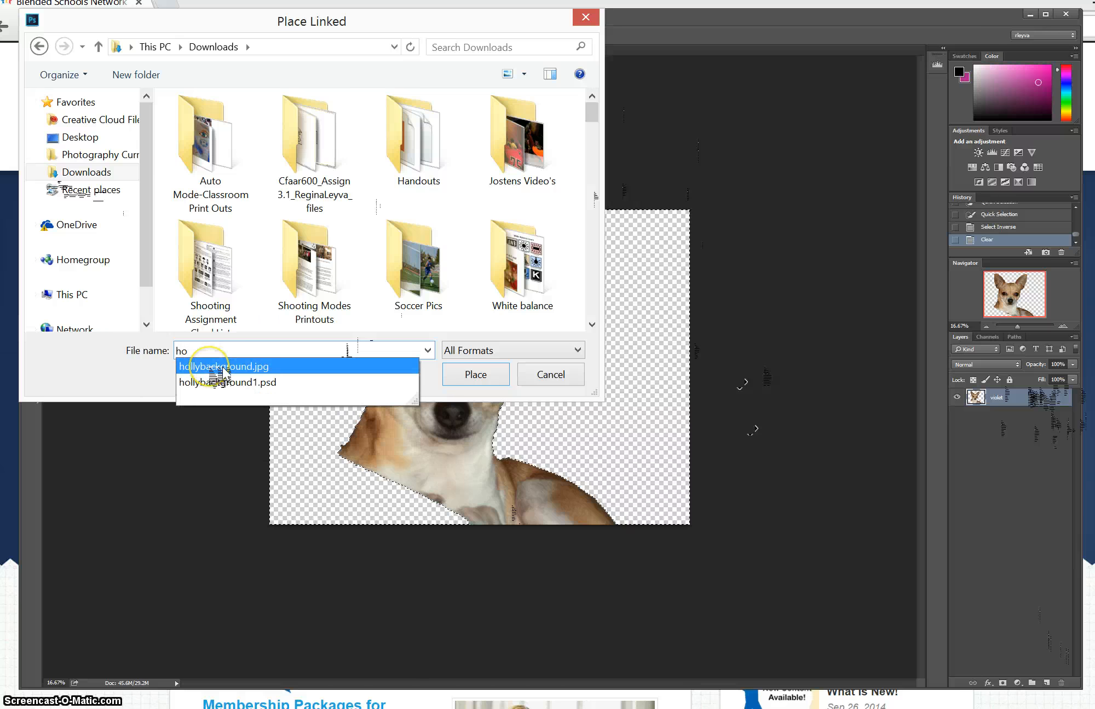
click(224, 374)
click(490, 375)
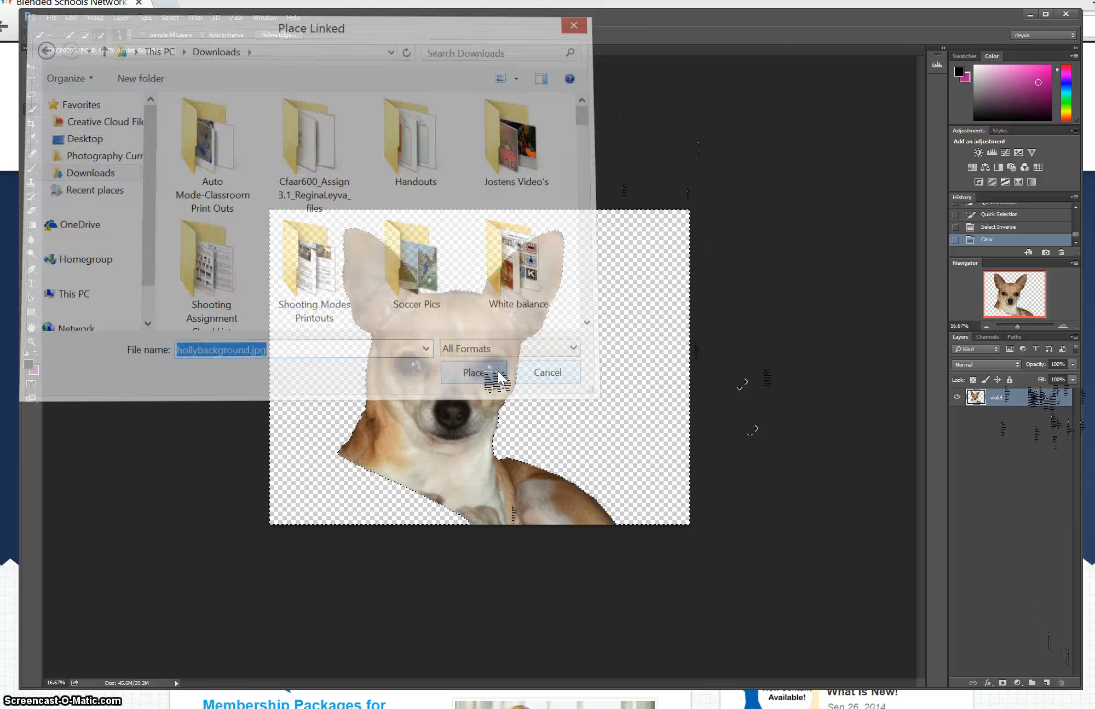
Step: Stretch the placed holly background by its corners to fill the whole canvas and confirm the placement
click(680, 410)
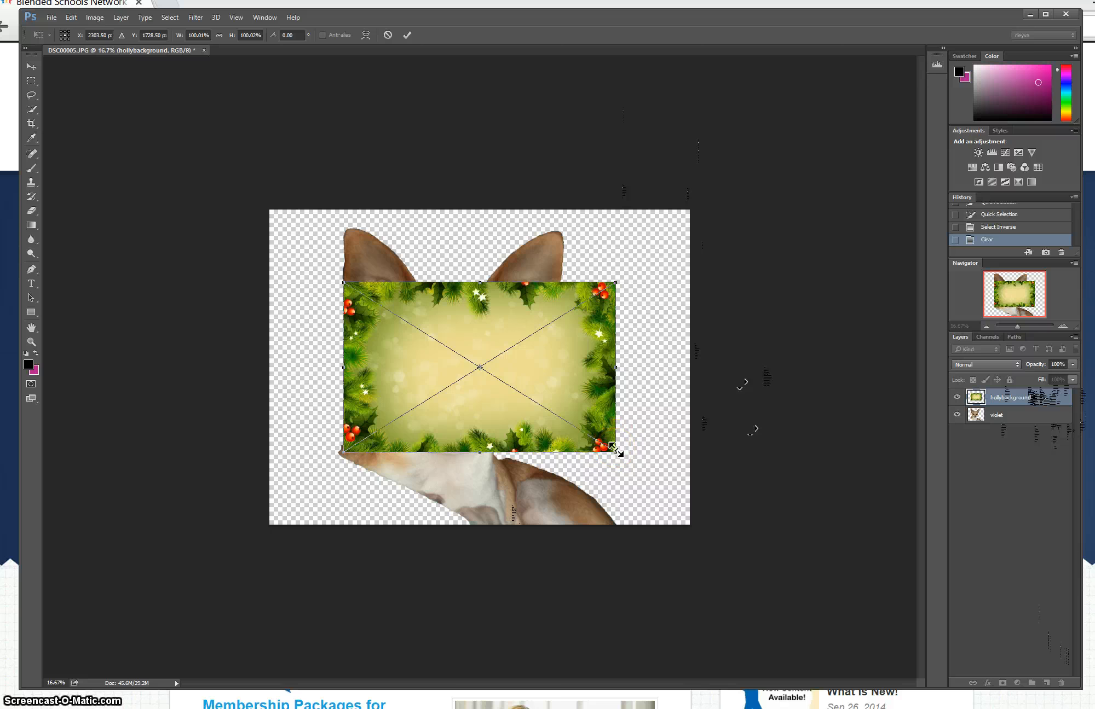
drag(616, 450, 689, 523)
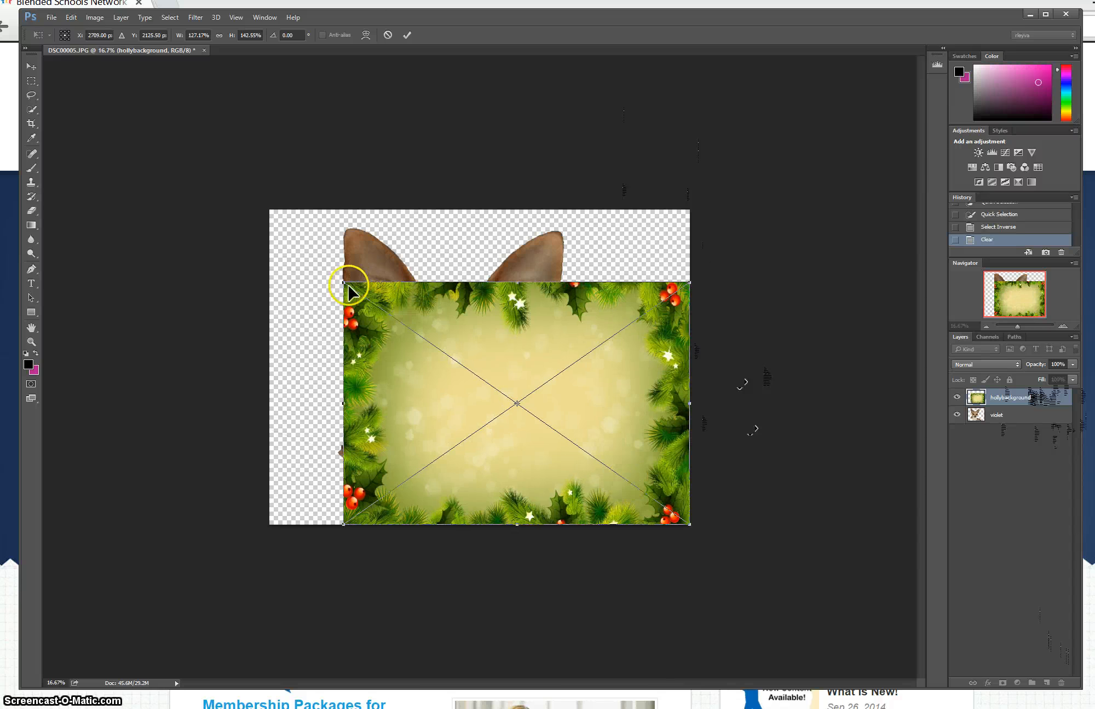
drag(348, 286, 270, 212)
drag(269, 213, 270, 212)
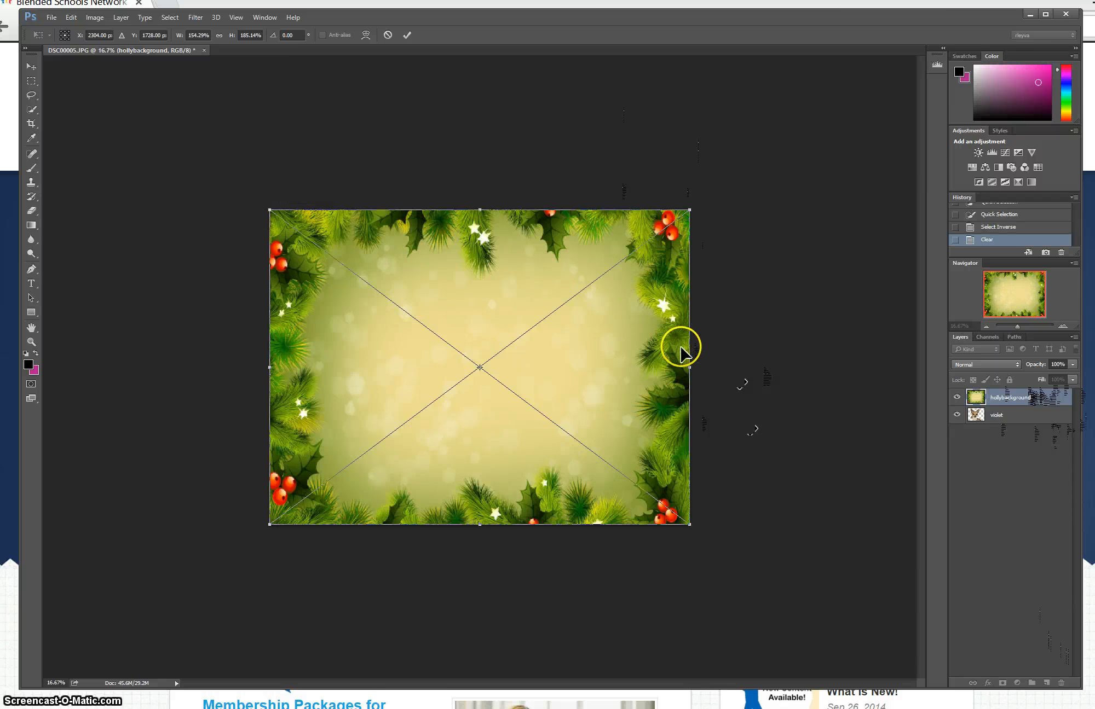
click(38, 66)
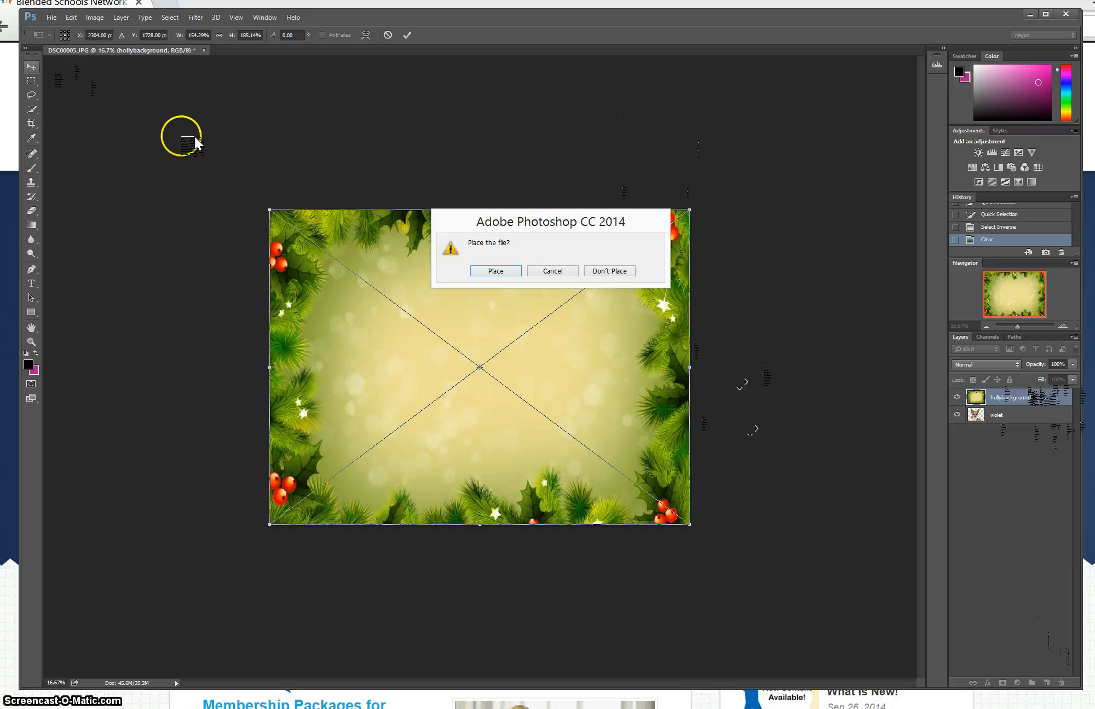
click(528, 272)
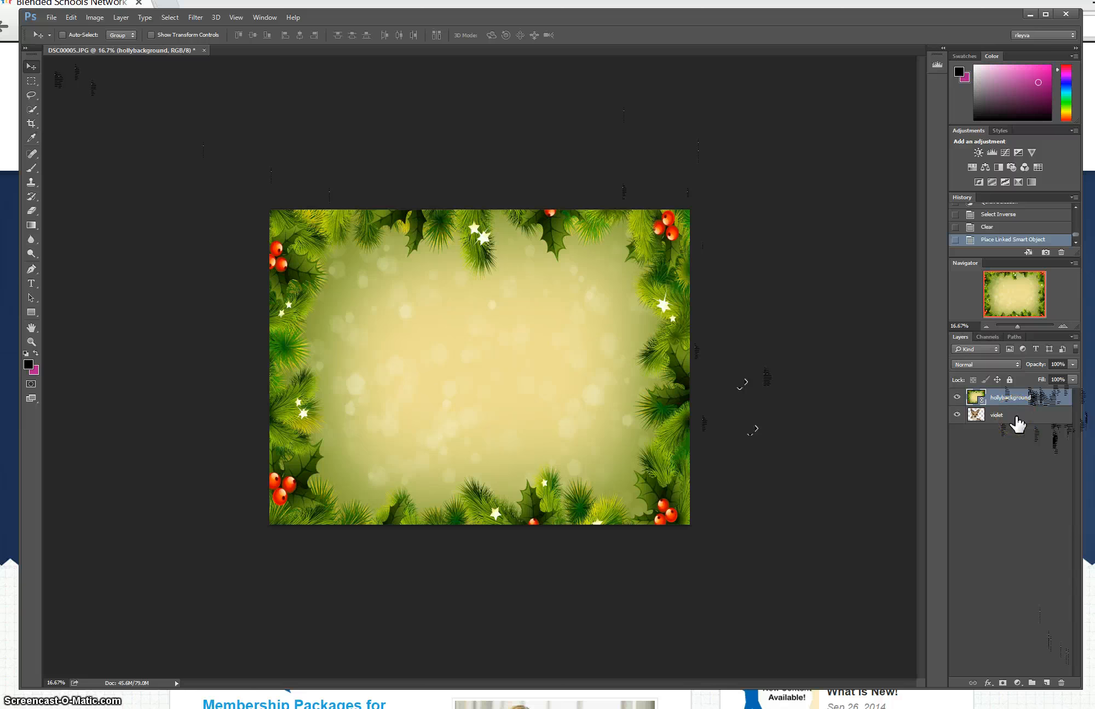
Step: Reorder the dog layer above hollybackground and move the dog into the lower-left corner of the canvas
drag(1016, 418, 1014, 395)
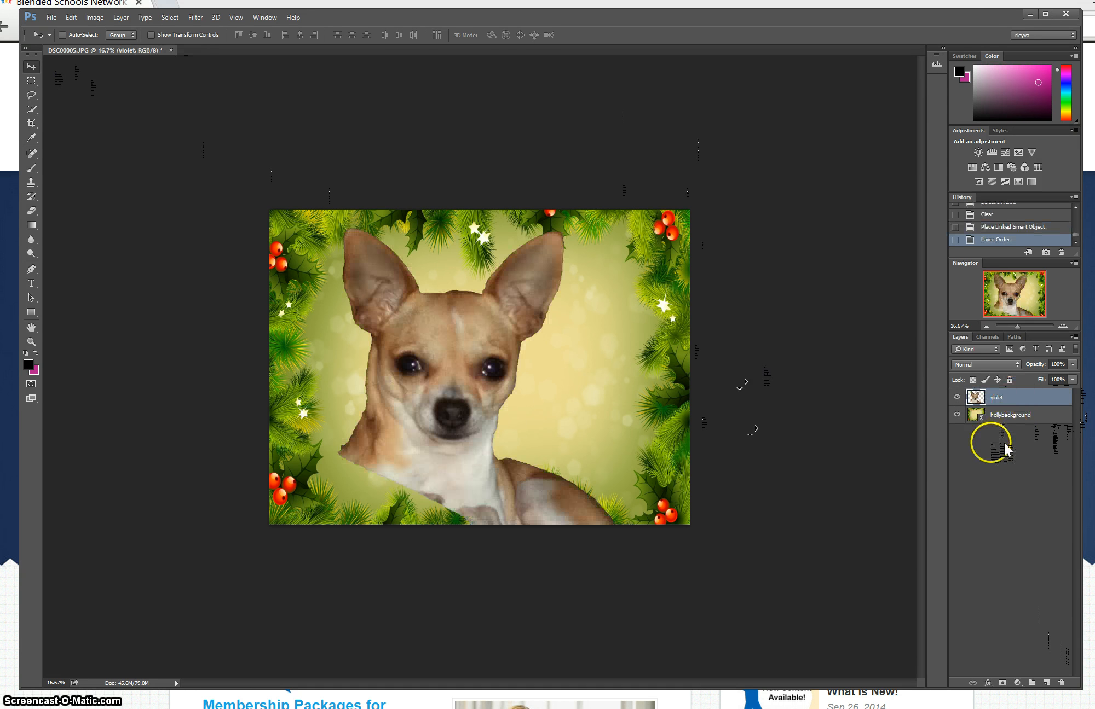
click(451, 417)
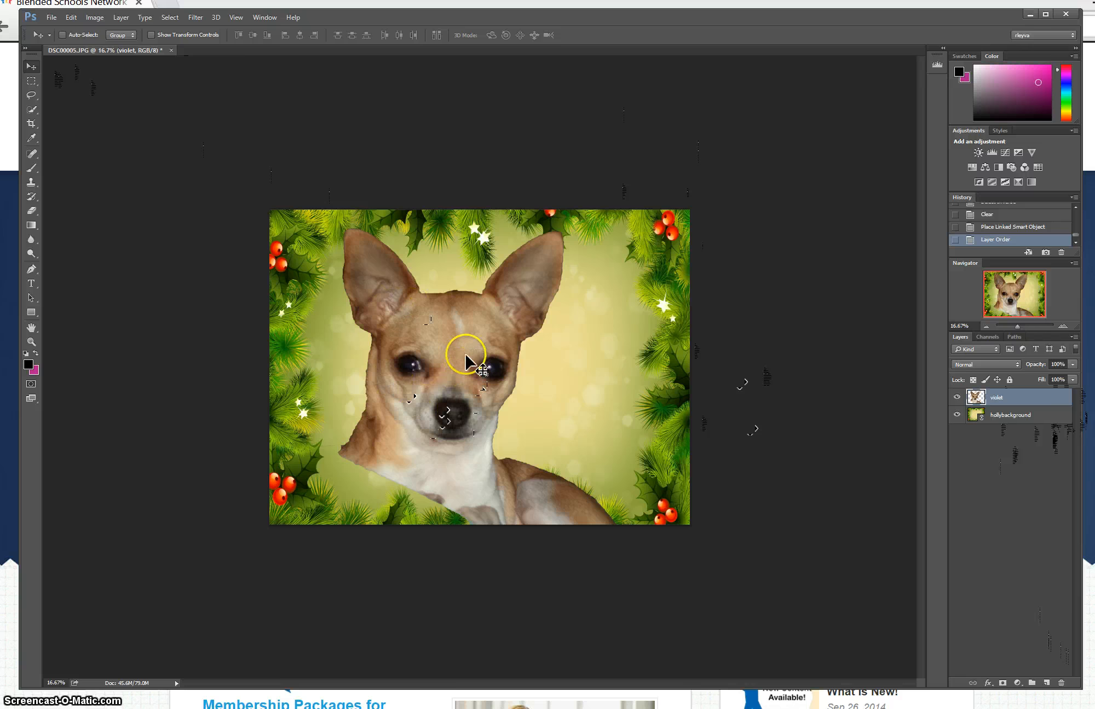
drag(466, 359, 365, 361)
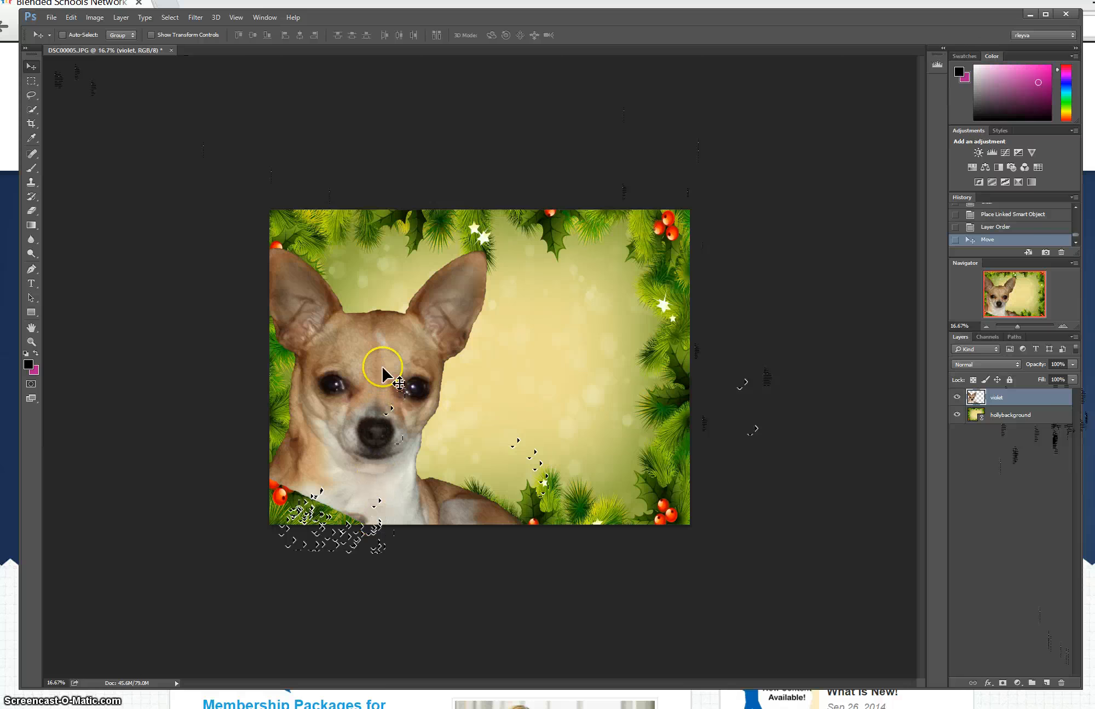
drag(378, 367, 384, 420)
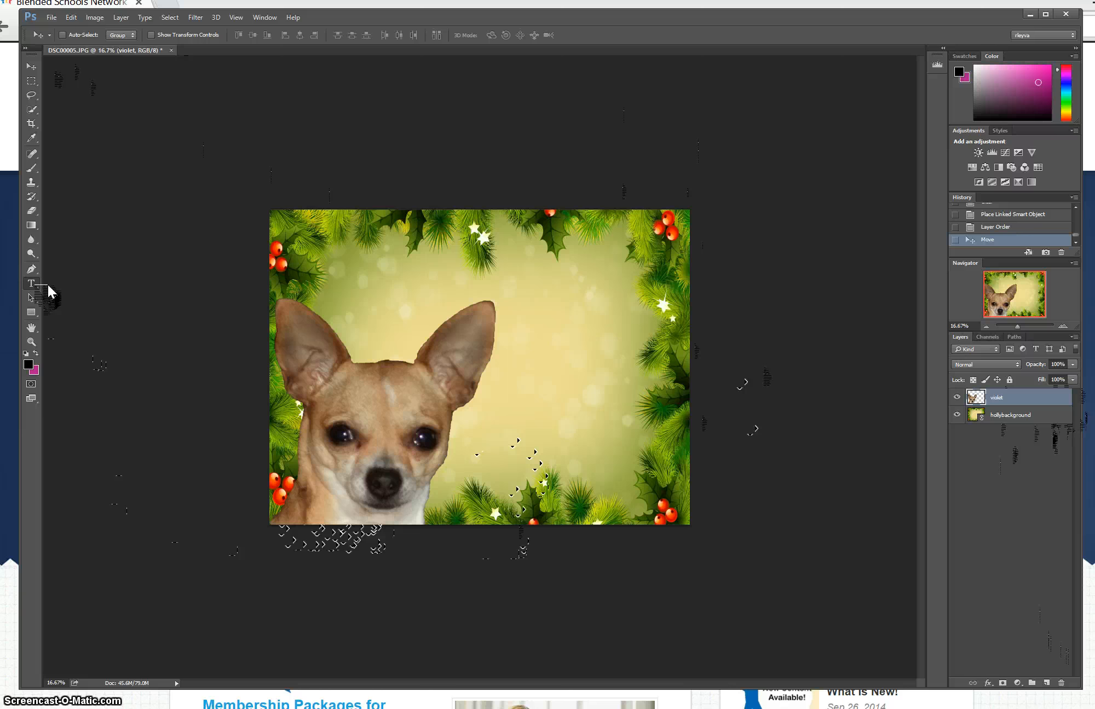
Step: Add the text "Seasons Greetings" in Papyrus Regular above the dog's head
key(t)
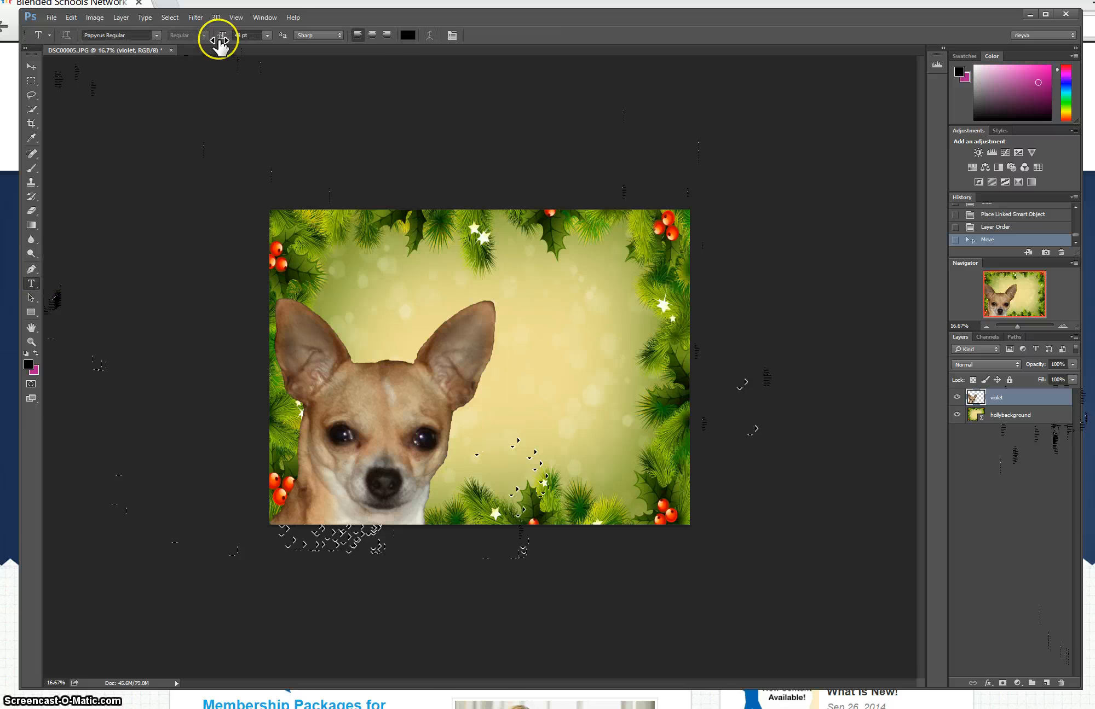
click(169, 31)
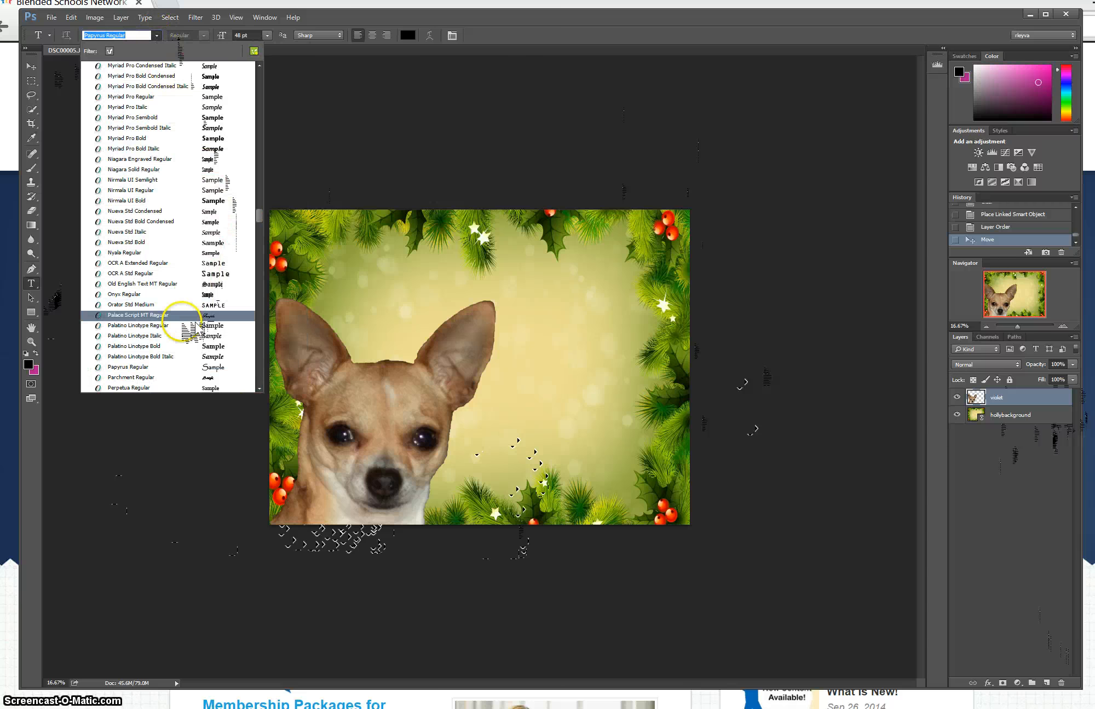
click(153, 369)
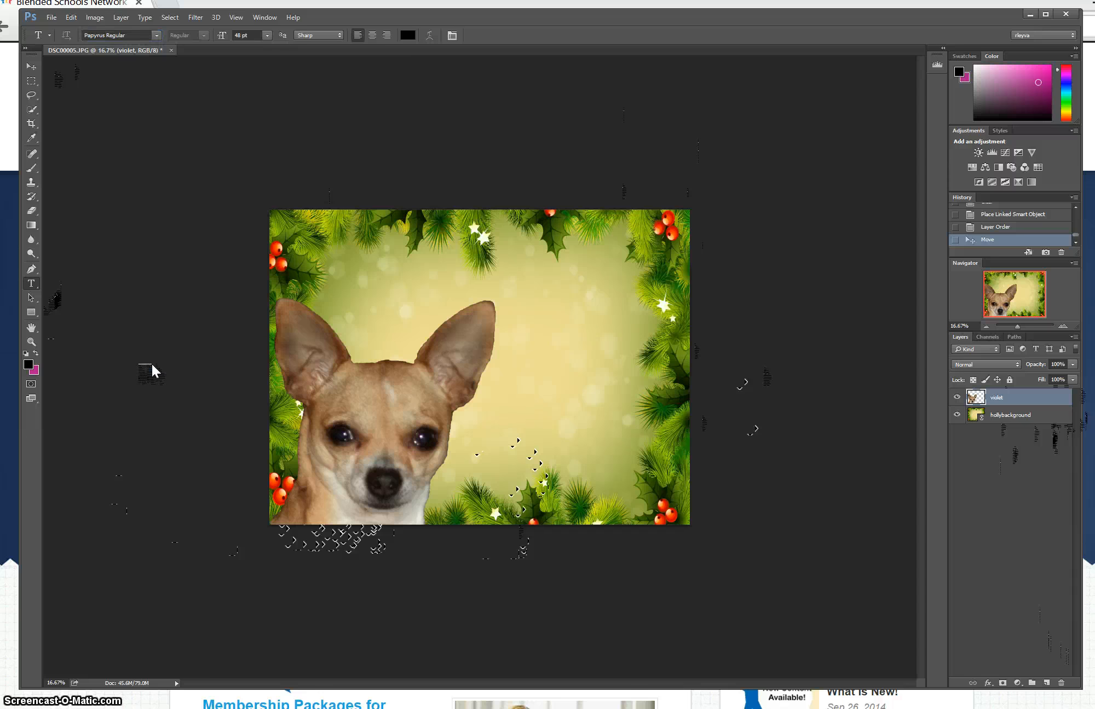
click(360, 277)
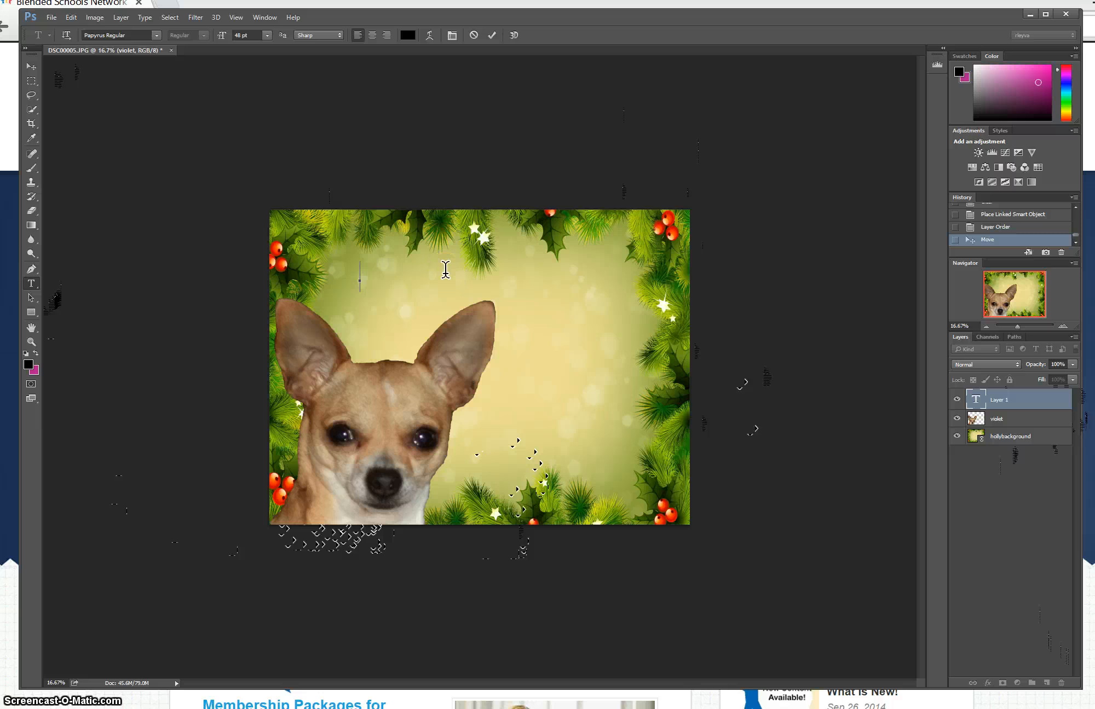
text(Sea)
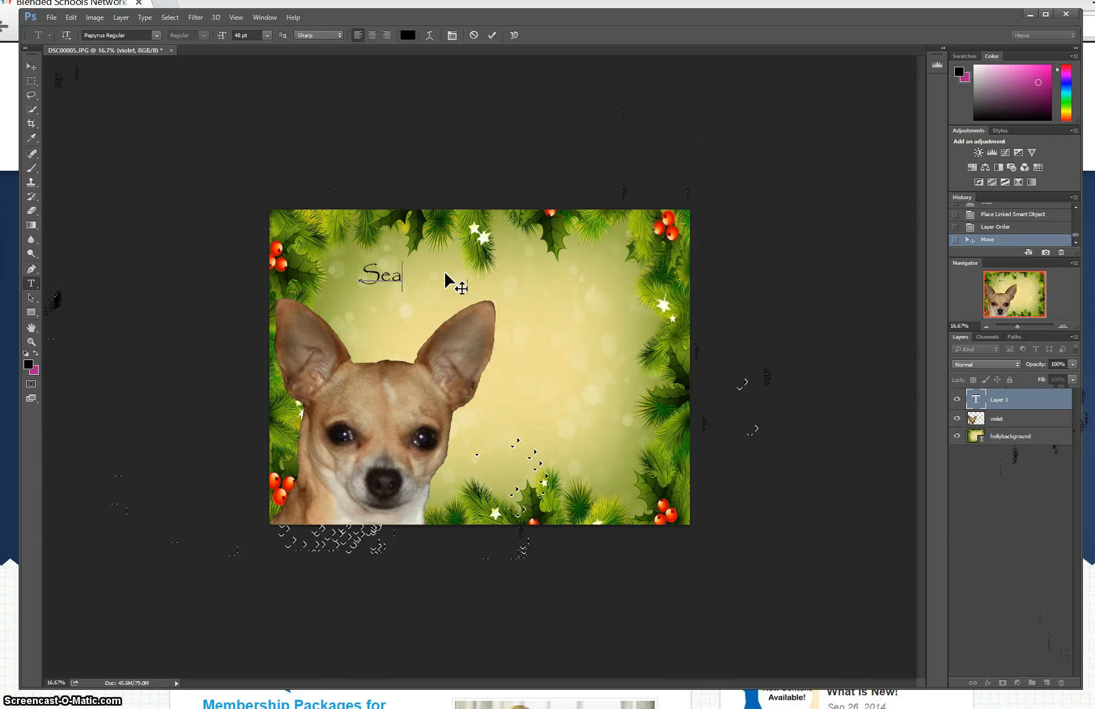
text(sons Greetings)
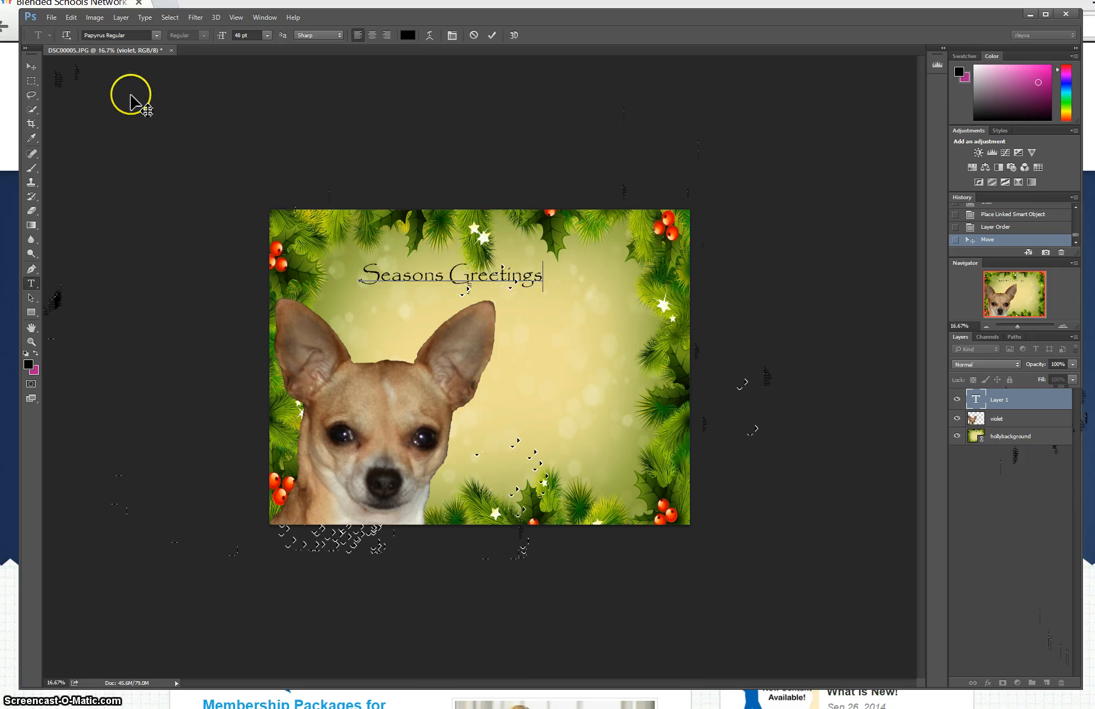
Step: Move the "Seasons Greetings" text about 0.9 in left and 0.3 in down, just above the dog's ears
click(31, 66)
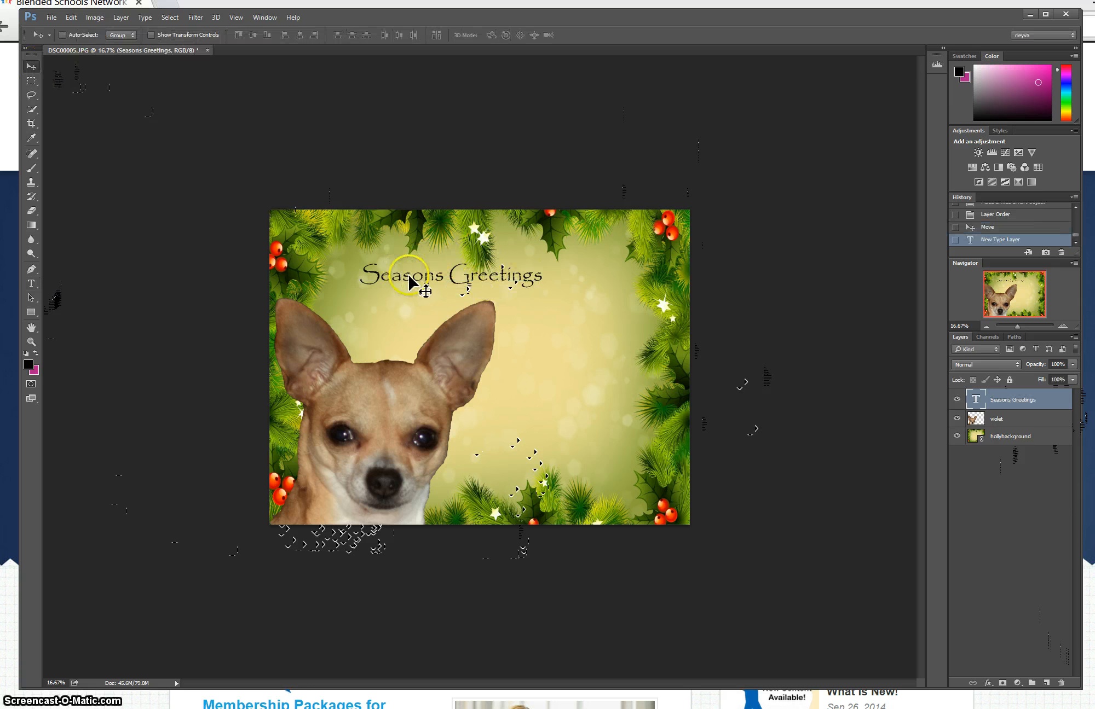
drag(403, 284, 380, 288)
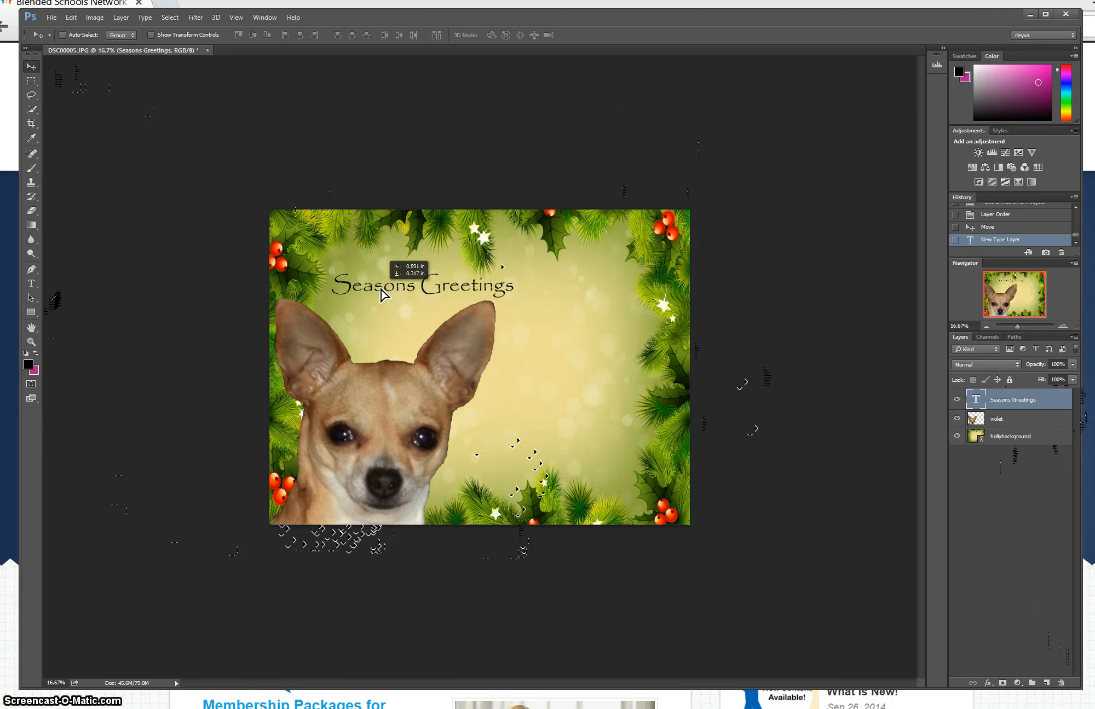
drag(382, 294, 382, 294)
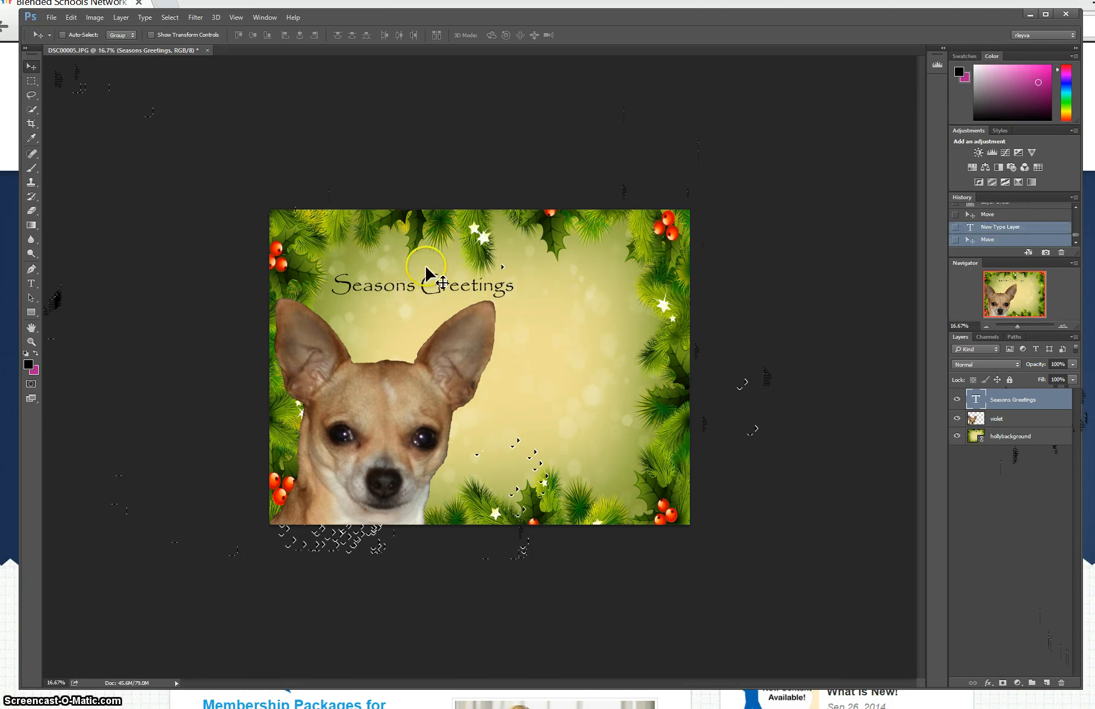
Step: Add separate text reading "From The" with the family name below it, and align it just right of "Seasons Greetings"
click(31, 283)
click(532, 285)
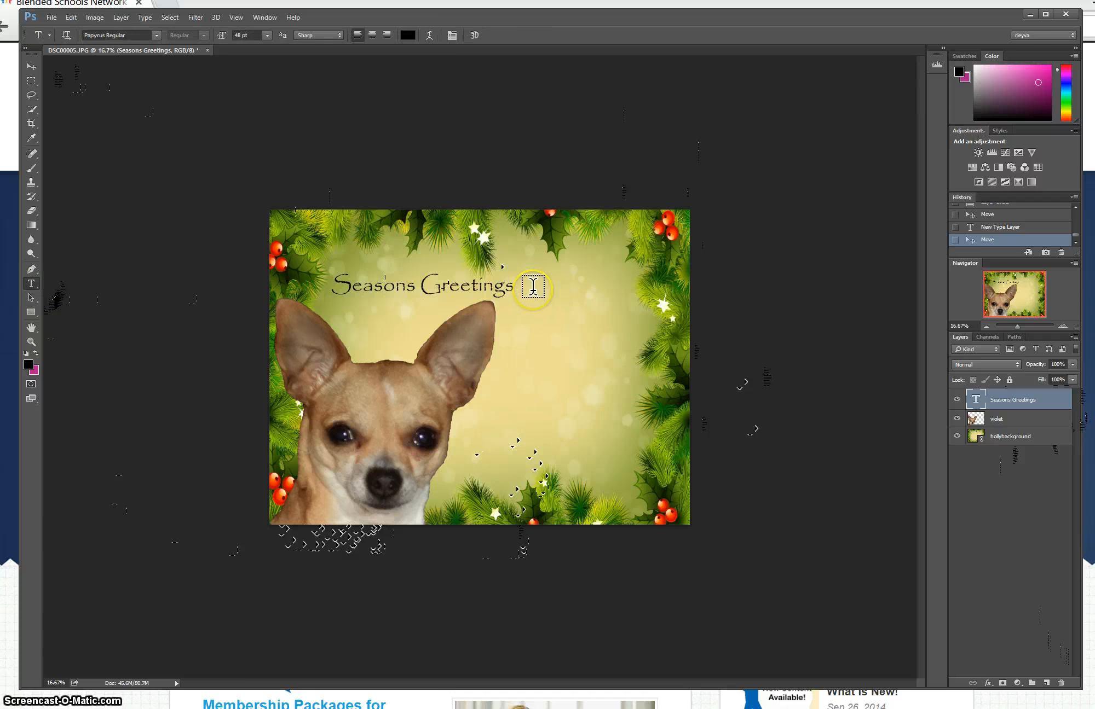
click(532, 286)
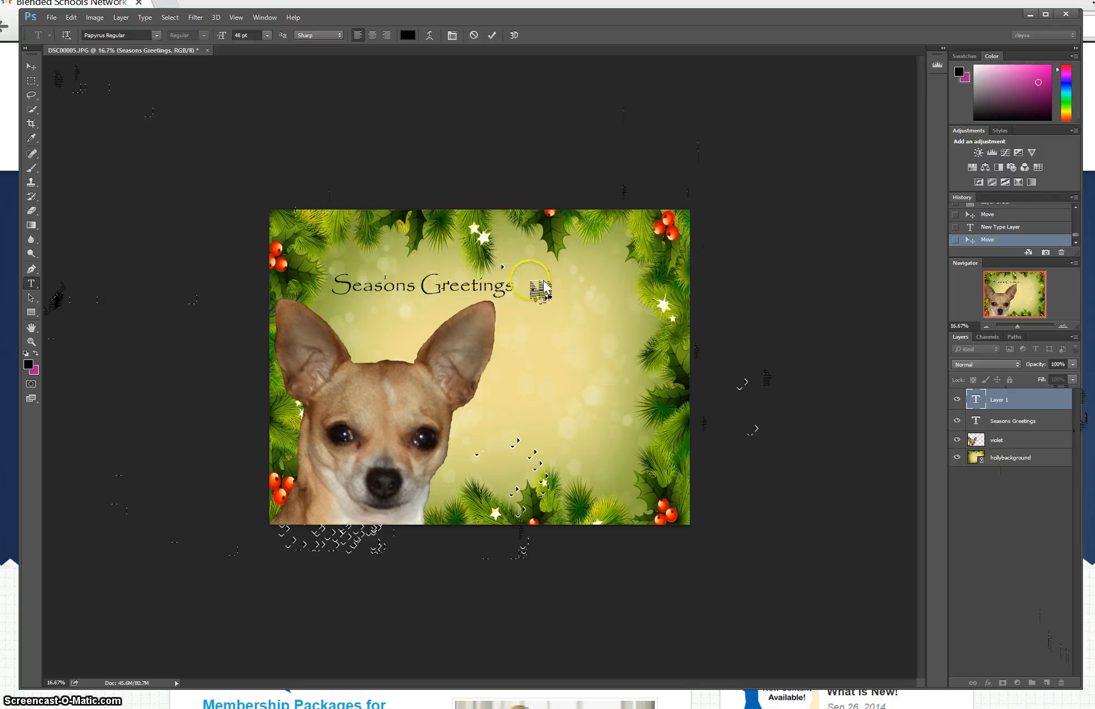
text(From The)
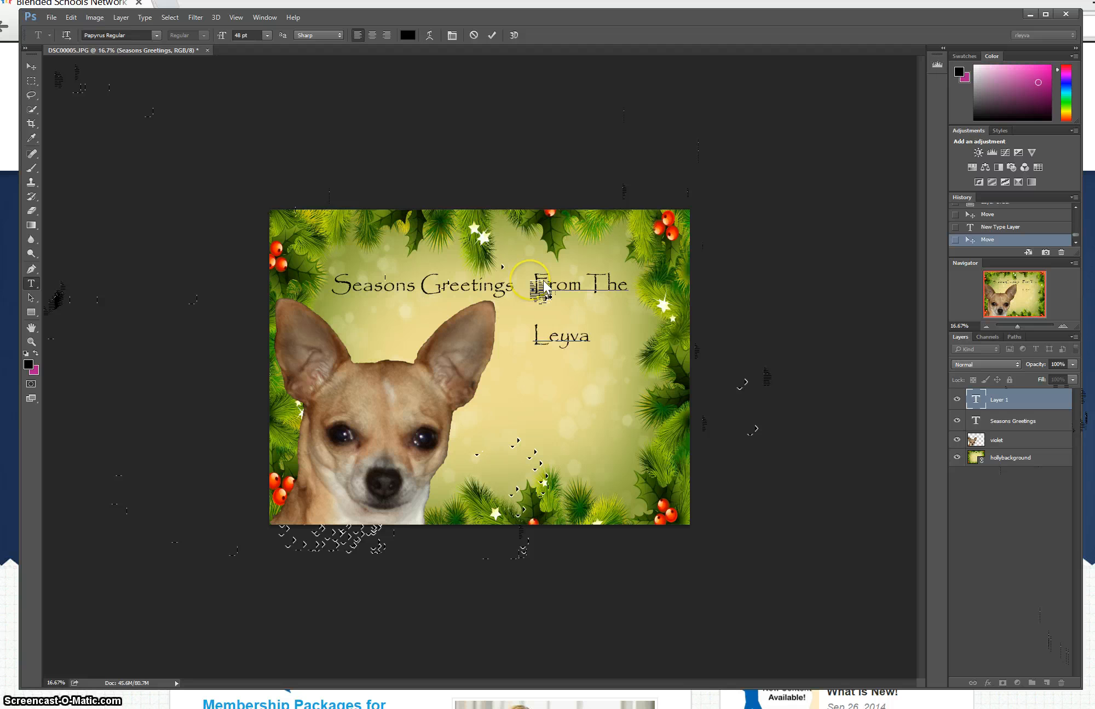
text(s)
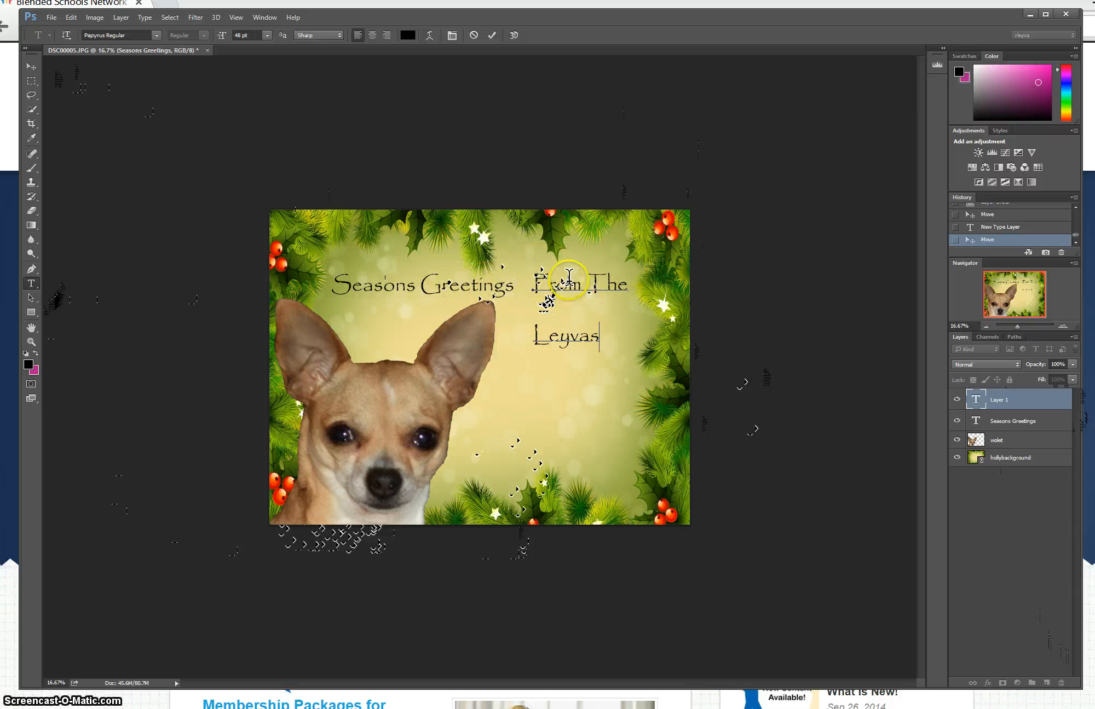
click(32, 66)
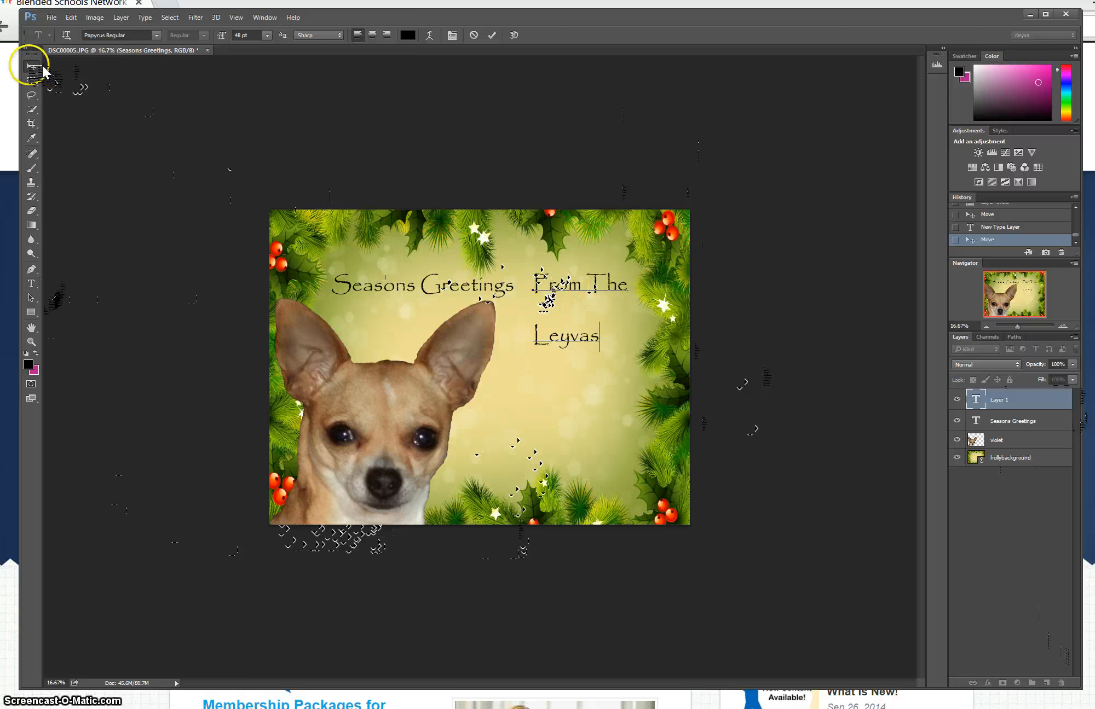
mouse_move(573, 288)
mouse_down()
mouse_move(557, 299)
mouse_move(572, 282)
mouse_move(569, 292)
mouse_up()
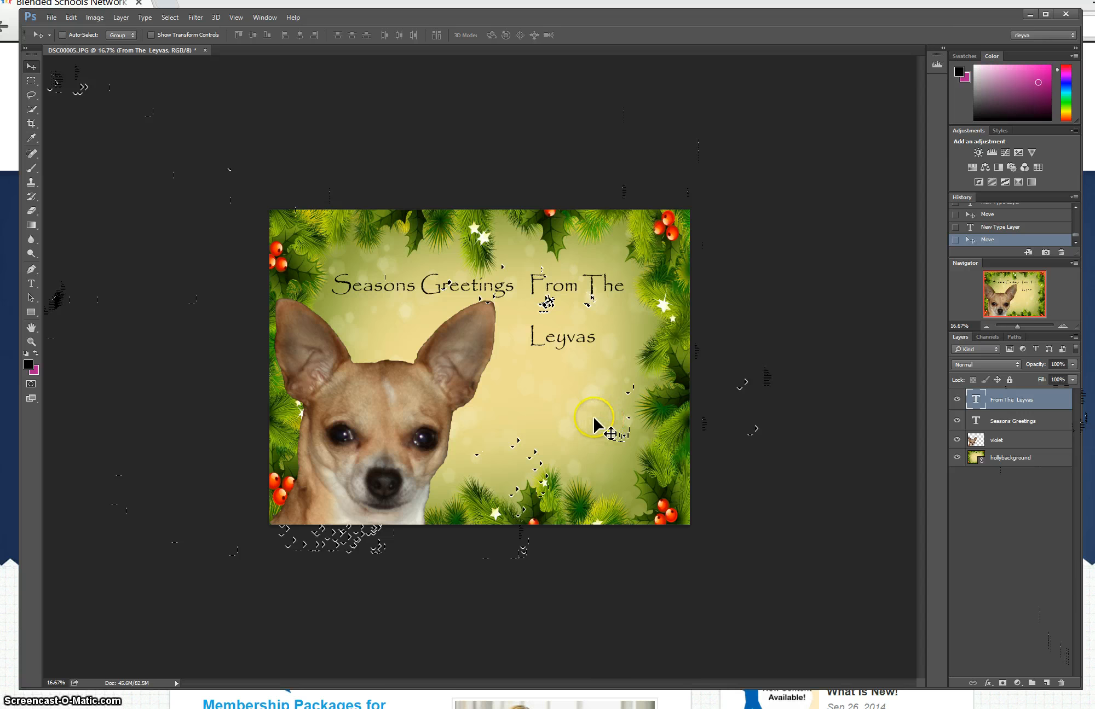
Step: Save the card as a Photoshop file named "seasons greetings" with layers and Maximize Compatibility kept on
click(52, 17)
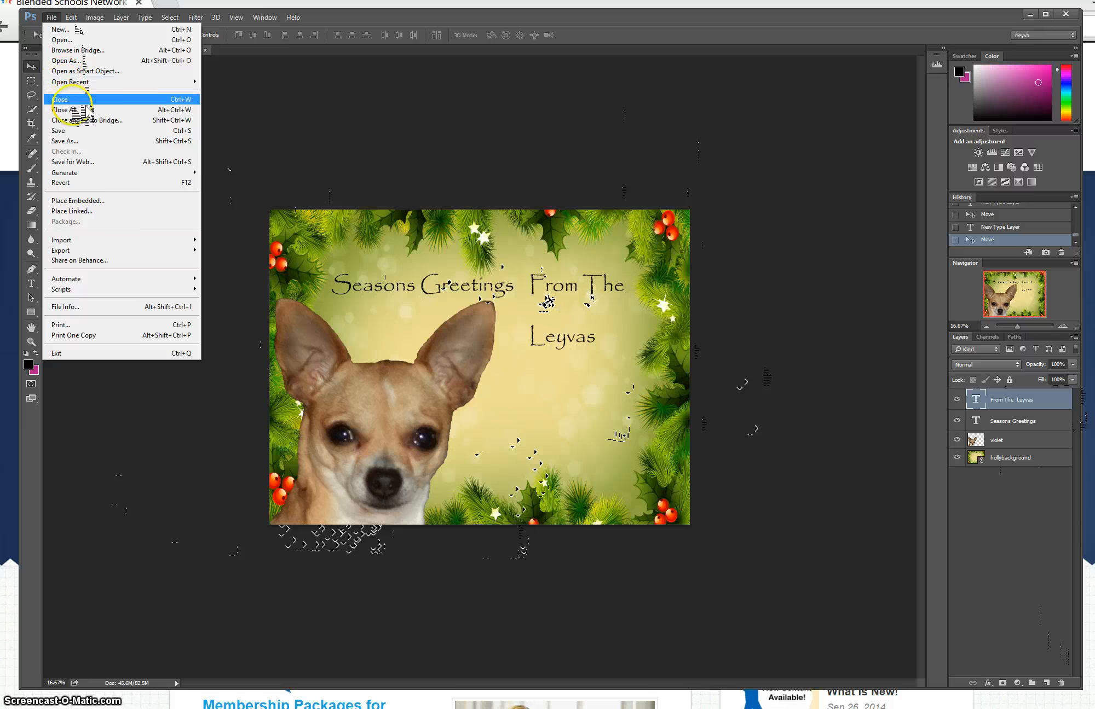
click(83, 141)
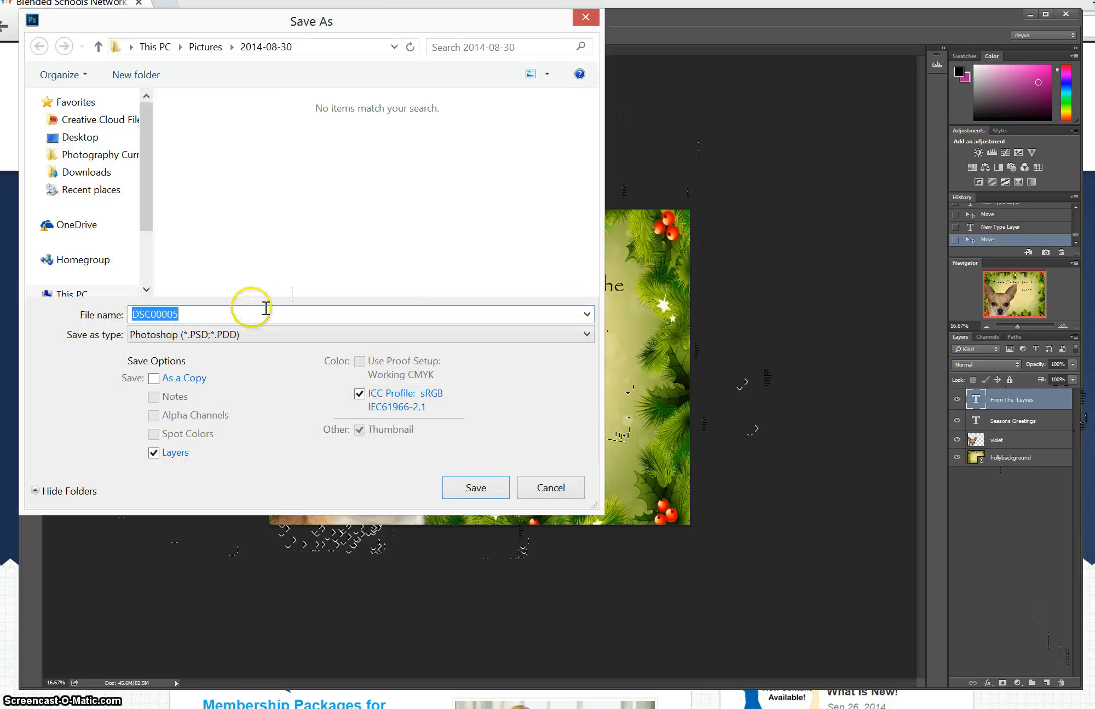
key(BackSpace)
text(seasons greeting)
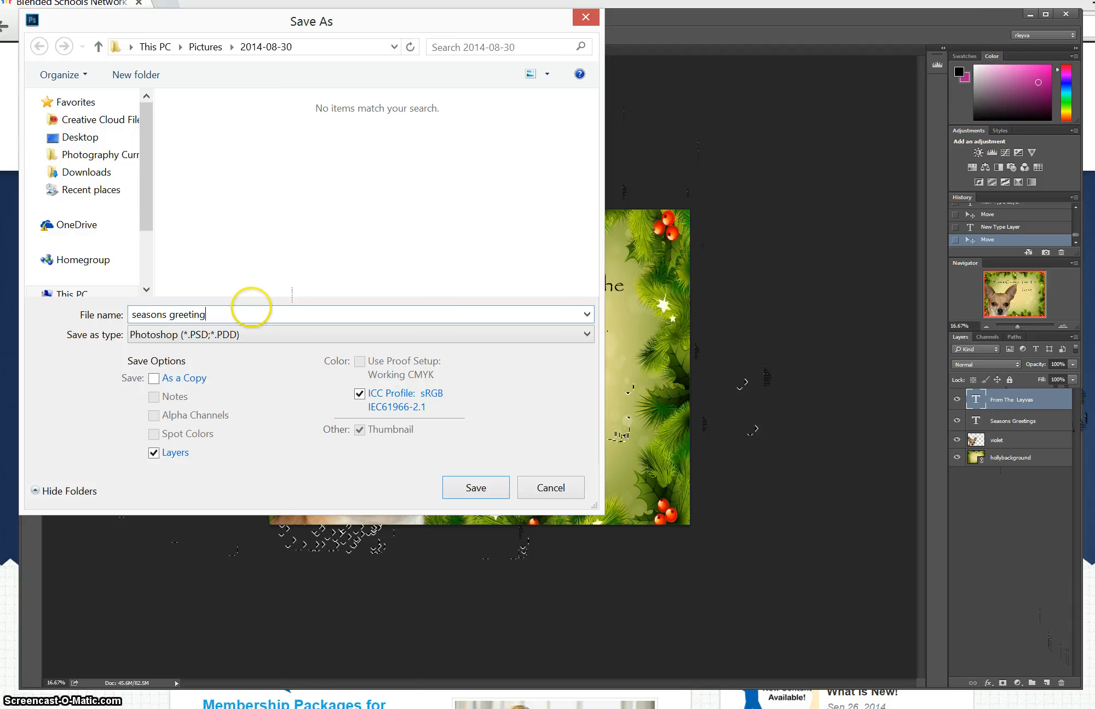
text(s)
click(489, 487)
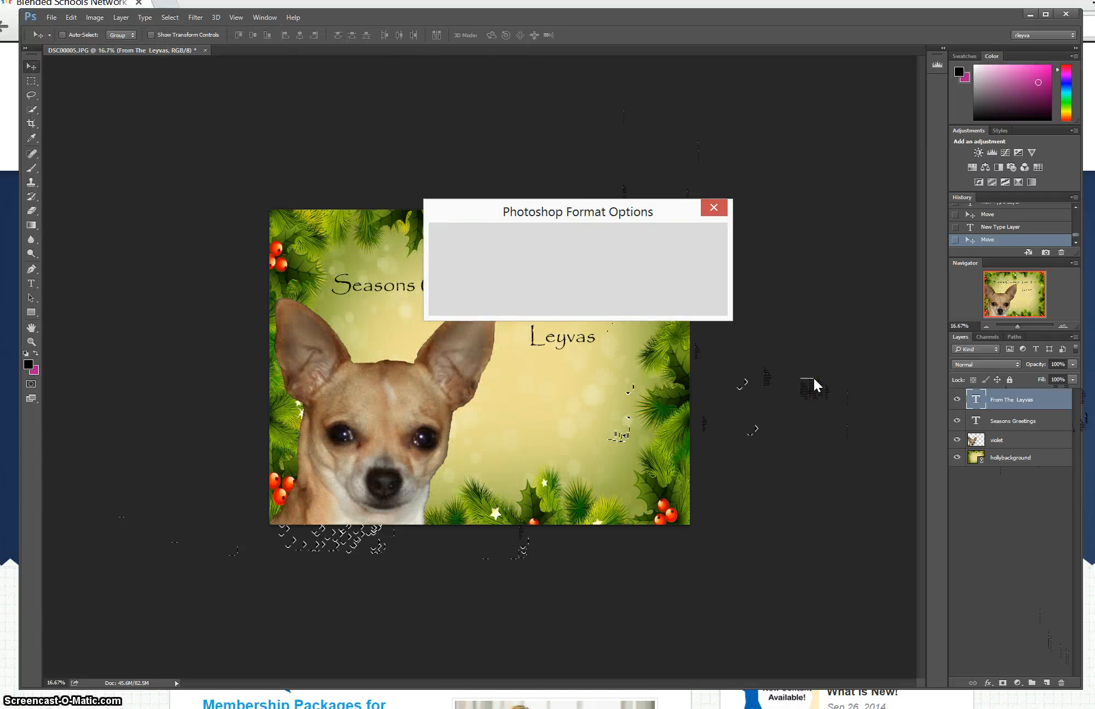
click(718, 235)
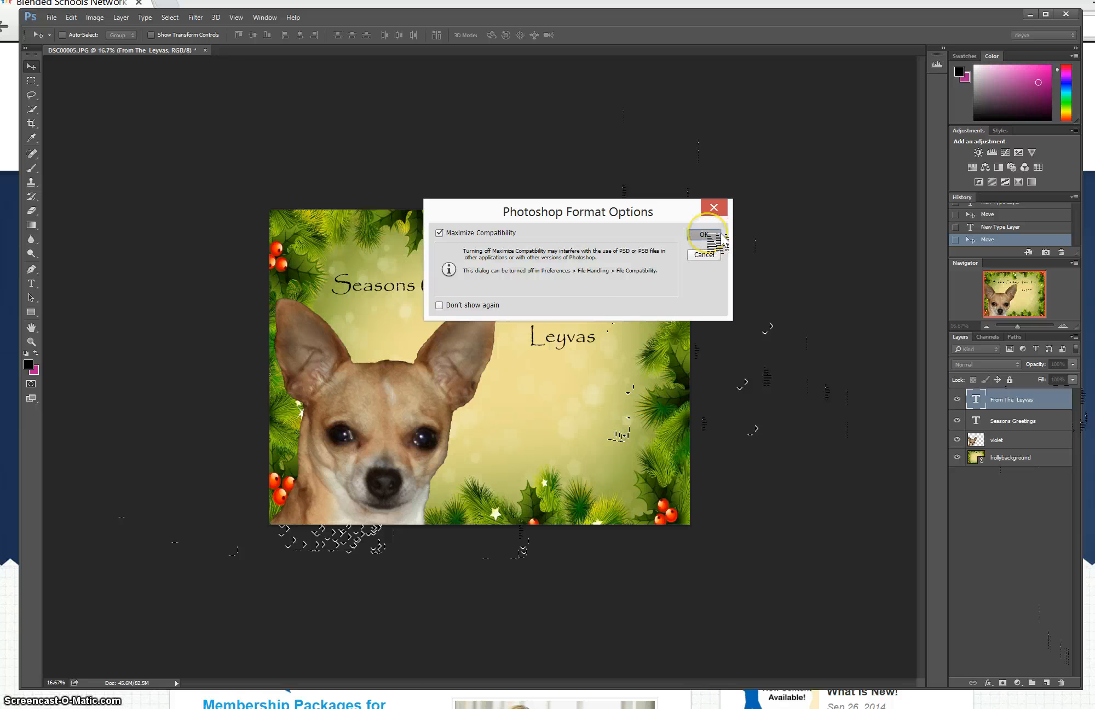